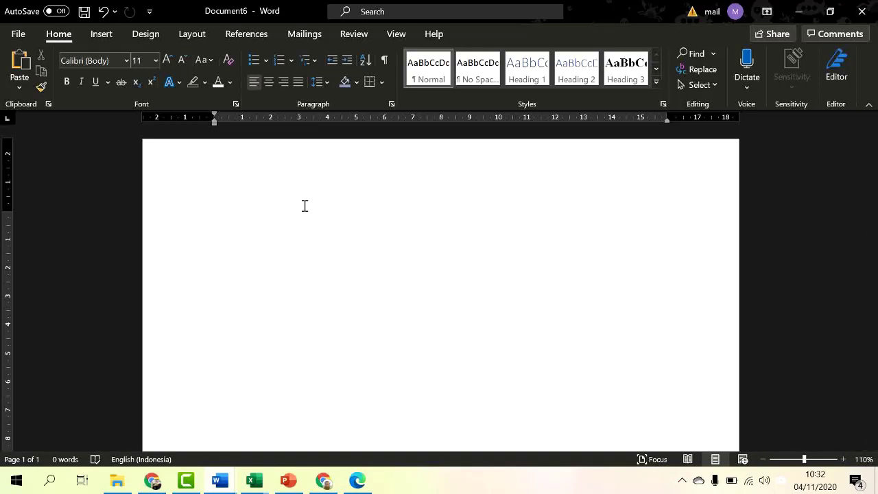
Step: Open the Page Setup dialog from the Layout tab, then close it without changes
{"action": "left_click", "coordinate": [203, 39]}
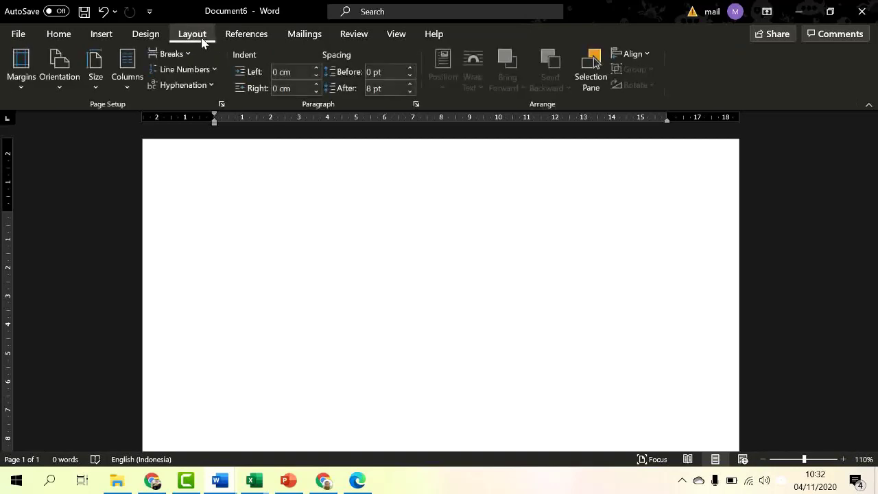
{"action": "left_click", "coordinate": [221, 105]}
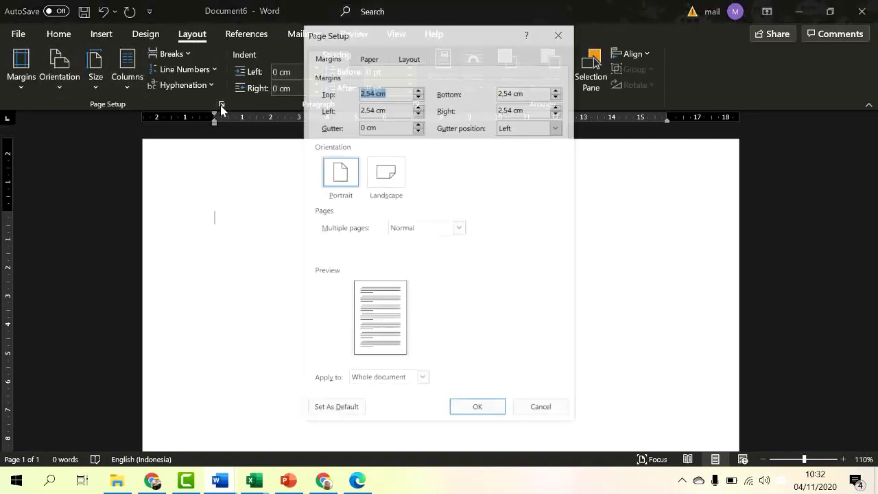
{"action": "left_click", "coordinate": [562, 35]}
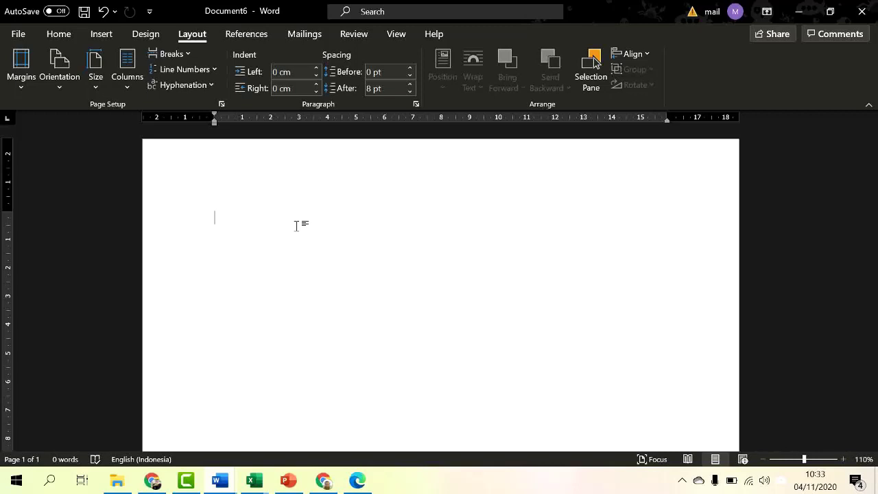
Step: Set the Top, Left, Bottom and Right margins to 3 cm with Custom Margins
{"action": "left_click", "coordinate": [26, 88]}
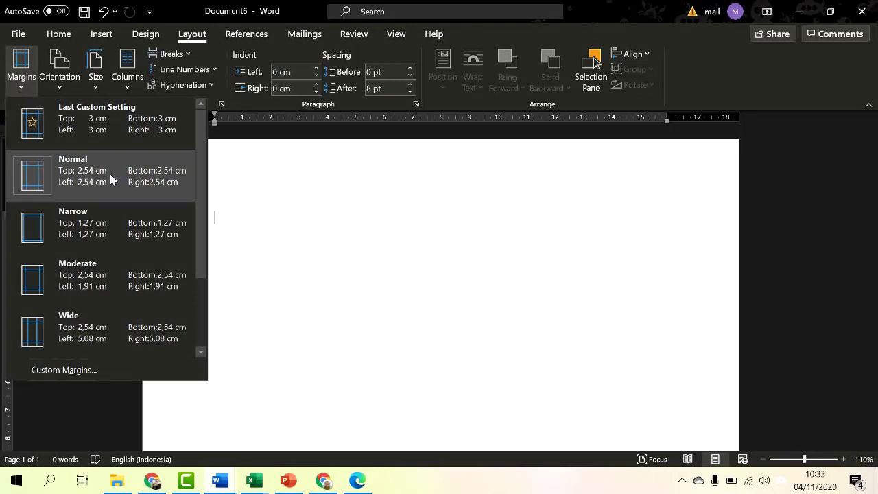
{"action": "left_click", "coordinate": [135, 370]}
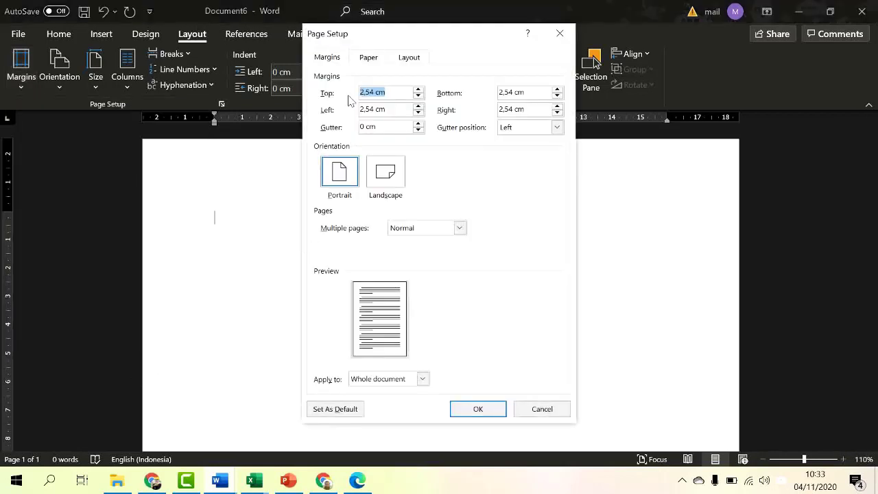
{"action": "type", "text": "3"}
{"action": "key", "text": "Tab"}
{"action": "type", "text": "3"}
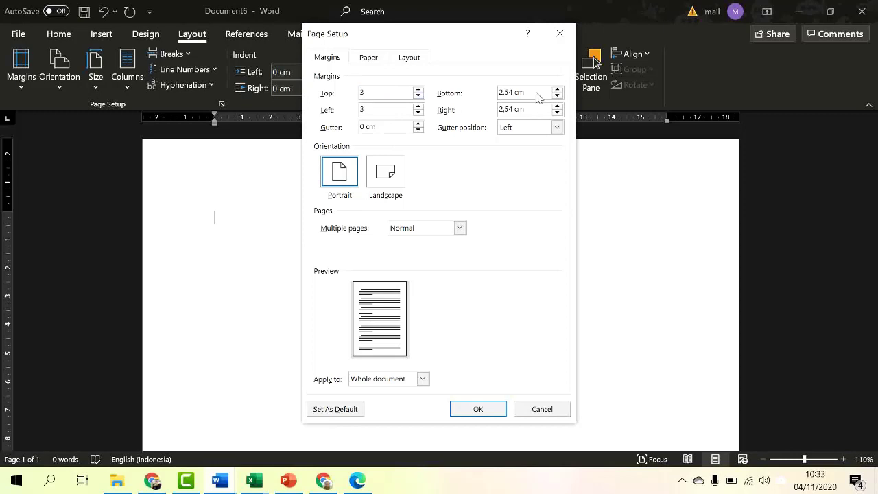
{"action": "type", "text": "3"}
{"action": "left_click_drag", "start_coordinate": [537, 94], "coordinate": [485, 115]}
{"action": "type", "text": "3"}
{"action": "left_click", "coordinate": [478, 409]}
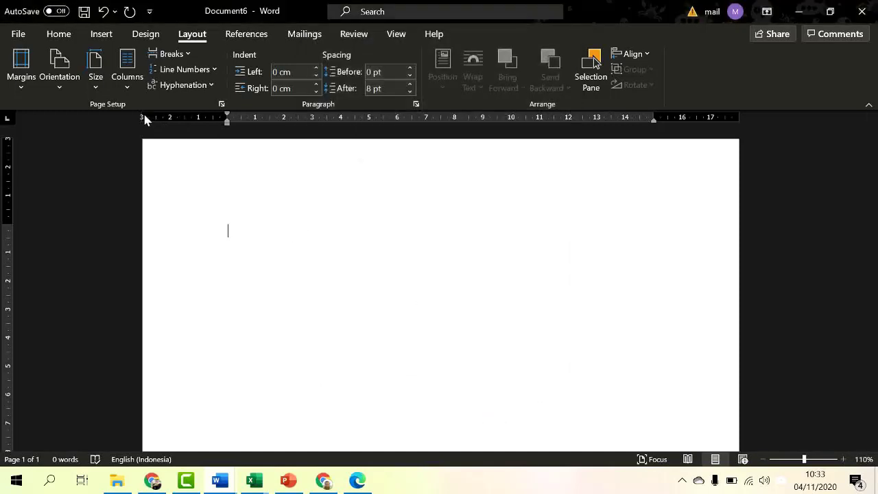
{"action": "left_click", "coordinate": [398, 35]}
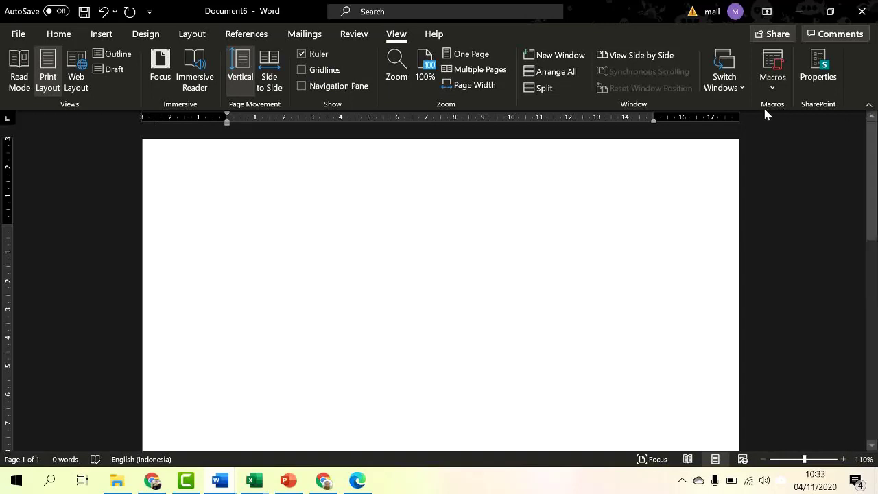
{"action": "scroll", "coordinate": [486, 199], "scroll_direction": "down", "scroll_amount": 10}
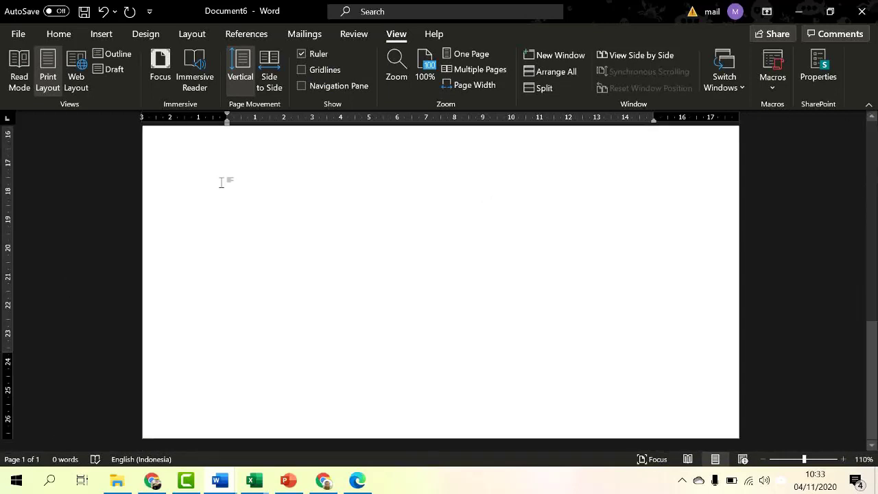
{"action": "scroll", "coordinate": [499, 249], "scroll_direction": "up", "scroll_amount": 5}
{"action": "scroll", "coordinate": [498, 249], "scroll_direction": "up", "scroll_amount": 10}
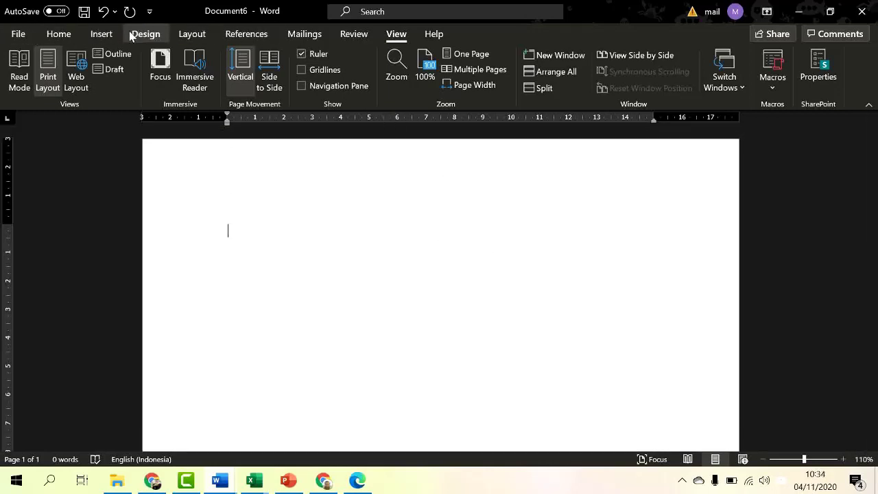
{"action": "left_click", "coordinate": [191, 34]}
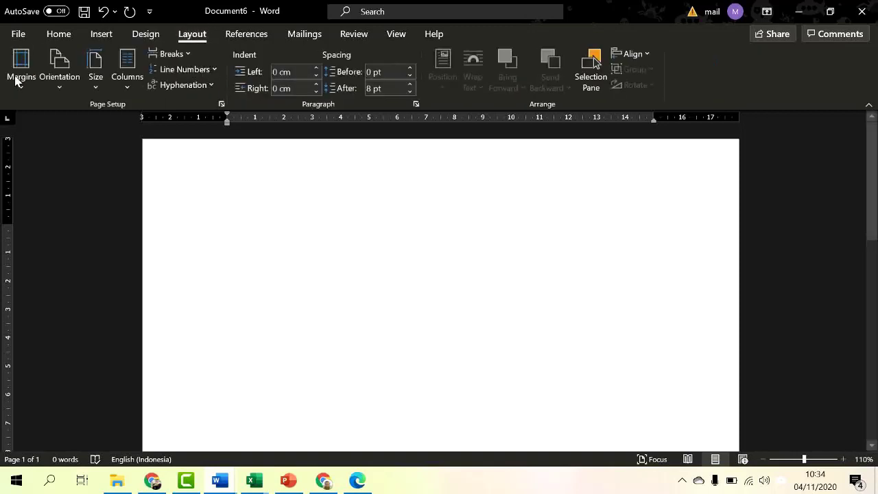
{"action": "left_click", "coordinate": [61, 81]}
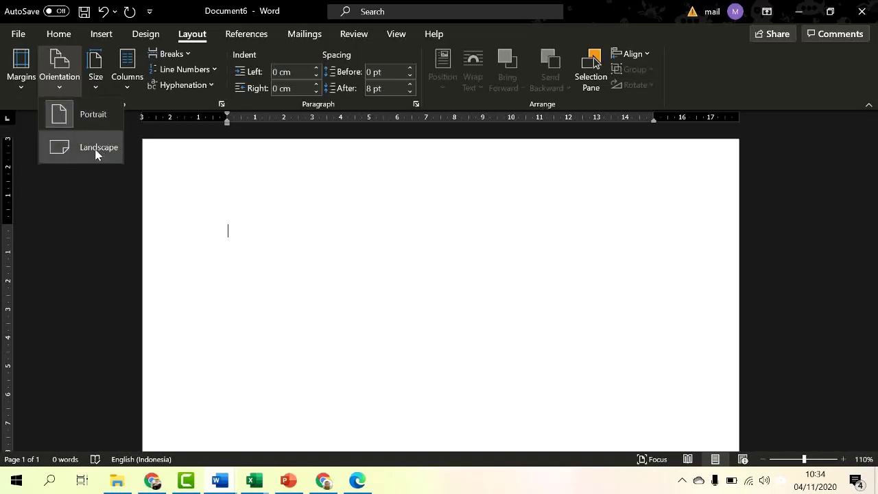
{"action": "left_click", "coordinate": [97, 86]}
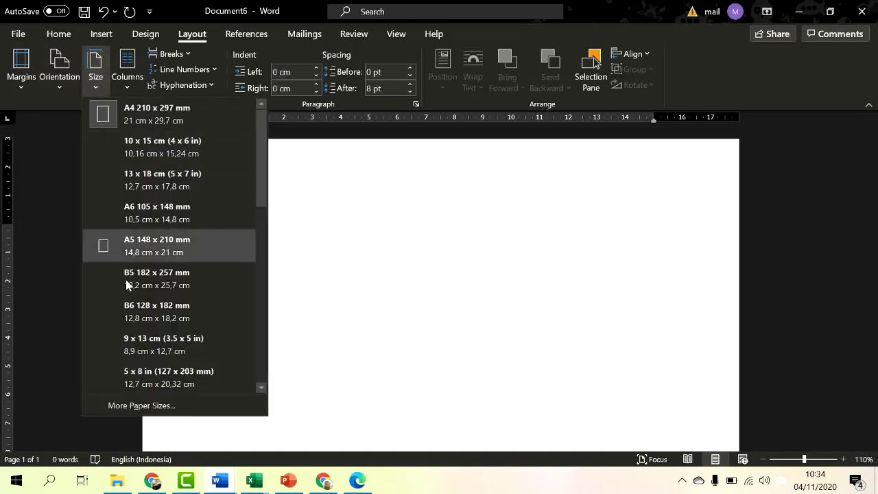
{"action": "left_click", "coordinate": [154, 115]}
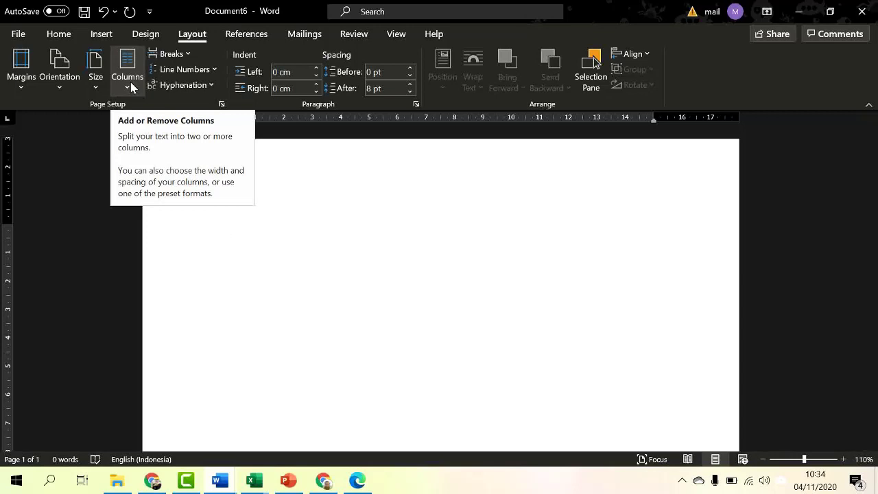
{"action": "left_click", "coordinate": [63, 83]}
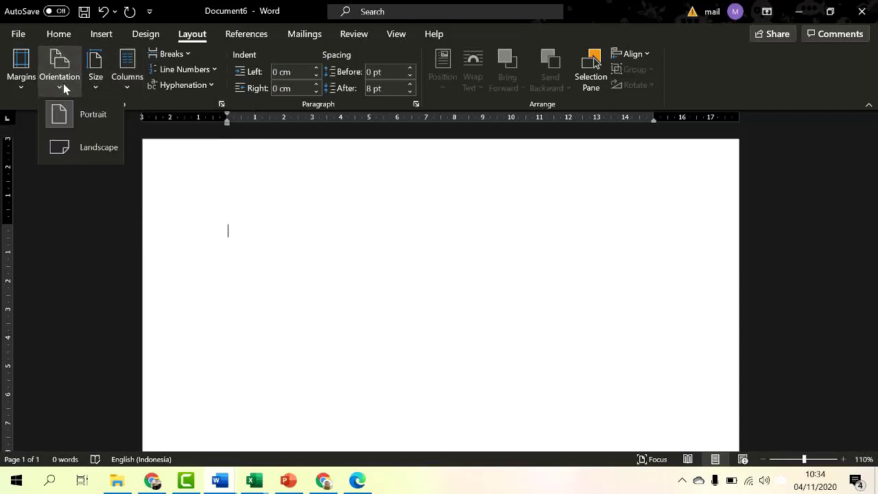
{"action": "left_click", "coordinate": [91, 148]}
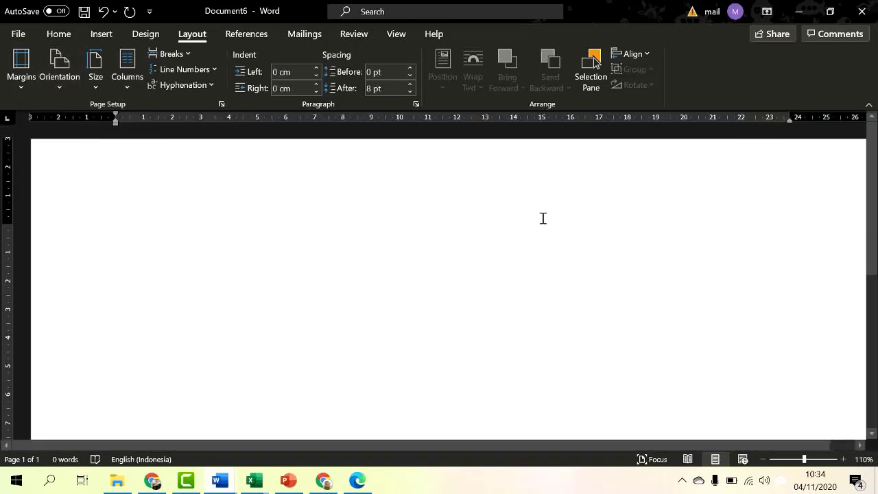
{"action": "scroll", "coordinate": [543, 218], "scroll_direction": "down", "scroll_amount": 4}
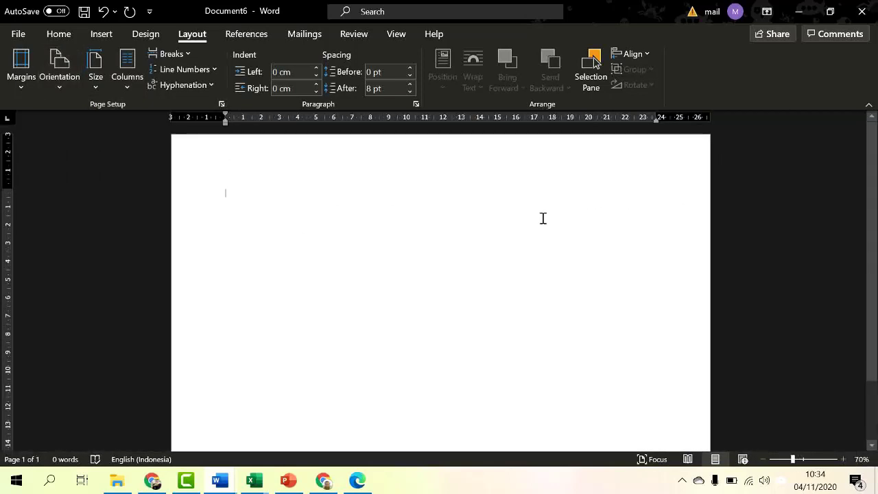
{"action": "left_click", "coordinate": [128, 77]}
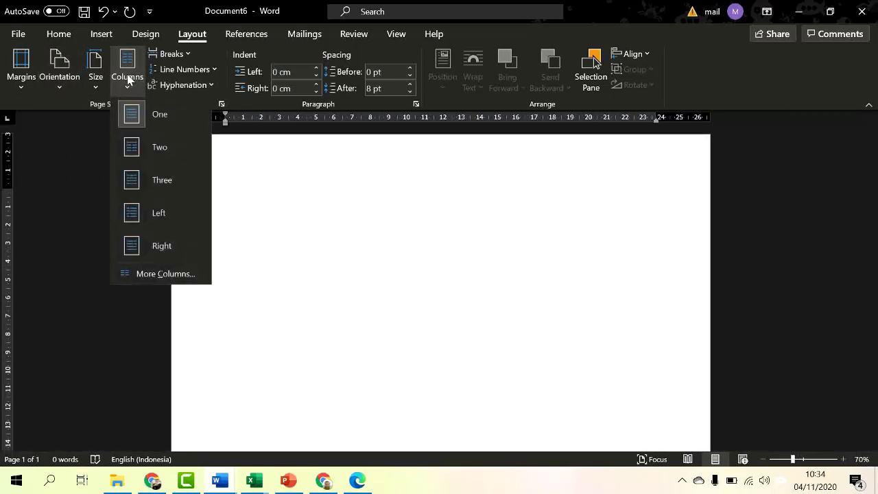
{"action": "left_click", "coordinate": [172, 146]}
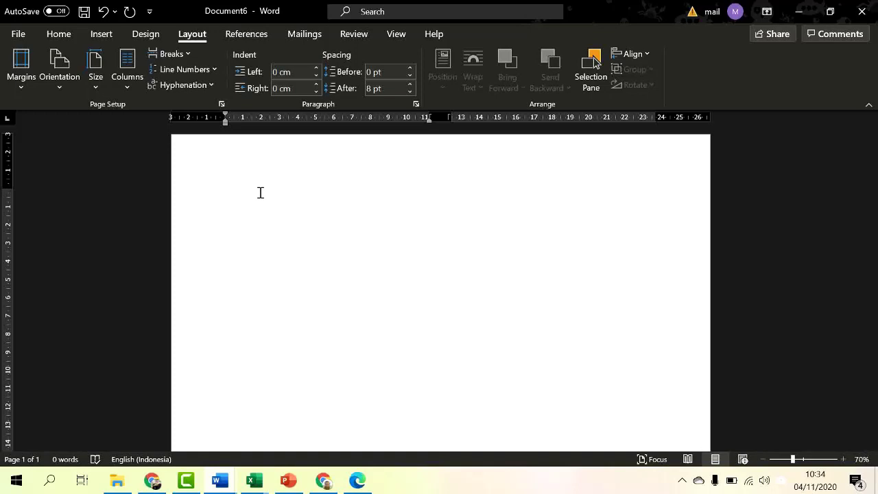
{"action": "key", "text": "ctrl+z"}
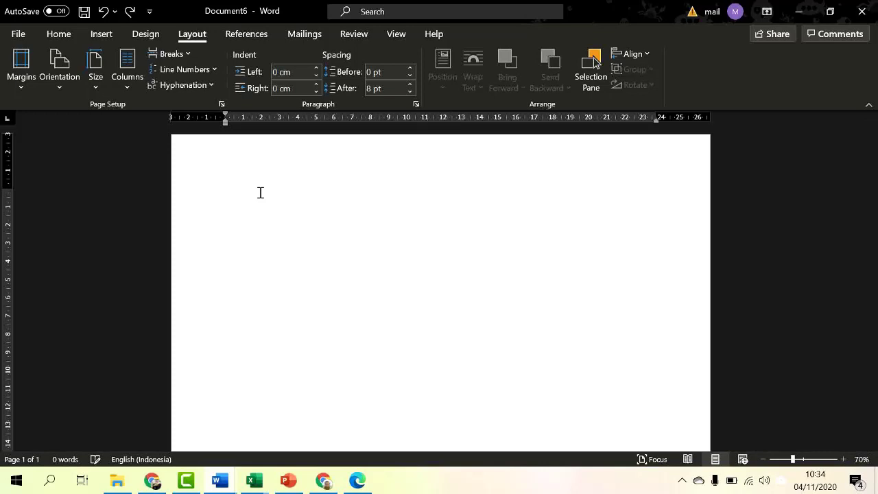
{"action": "left_click", "coordinate": [56, 81]}
{"action": "left_click", "coordinate": [80, 119]}
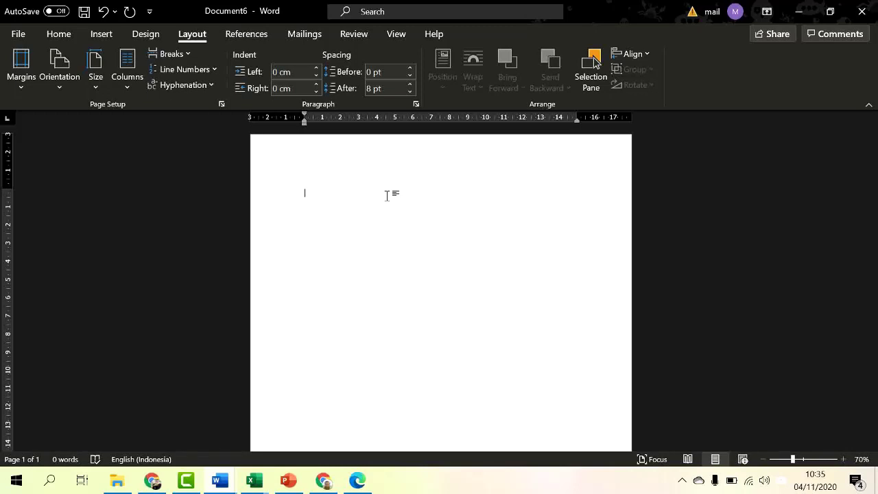
Step: Paste the Deva Otoparts profile, tidy the blank line above Visi, and select all
{"action": "triple_click", "coordinate": [387, 198]}
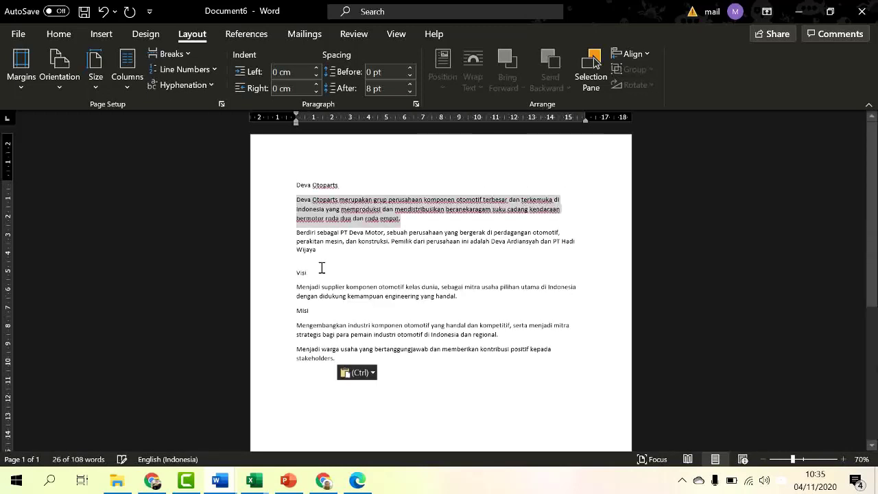
{"action": "left_click", "coordinate": [321, 268]}
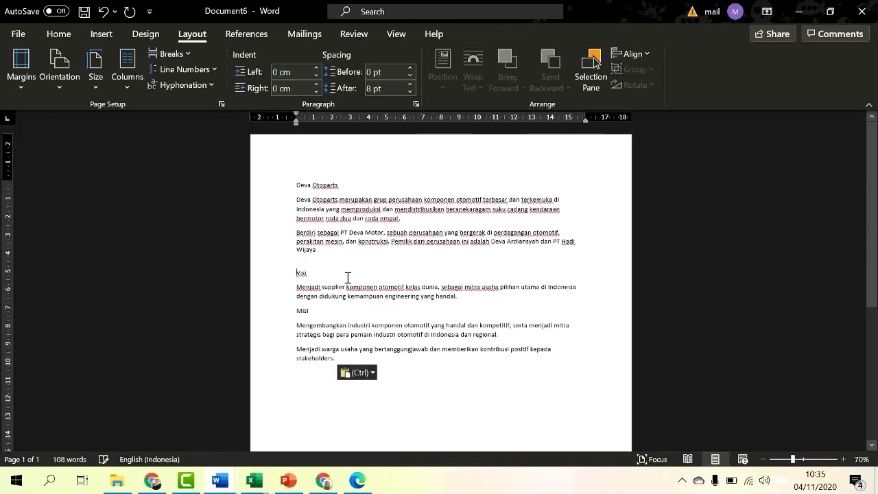
{"action": "key", "text": "BackSpace"}
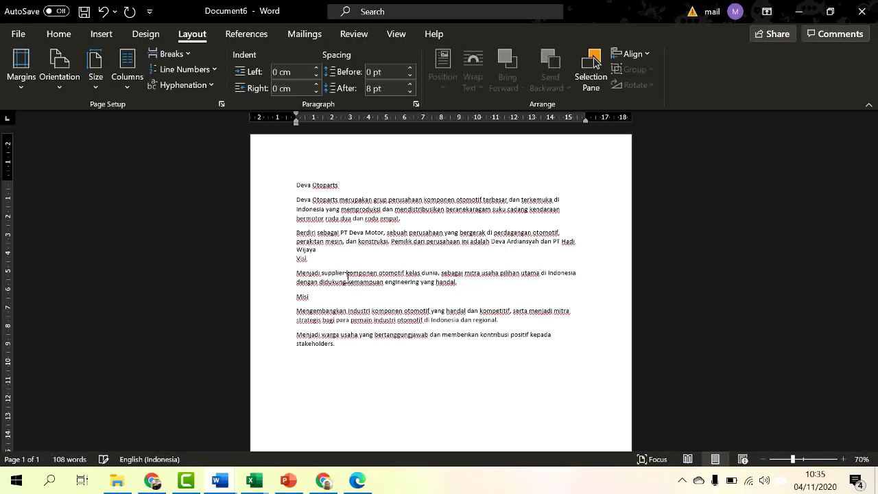
{"action": "key", "text": "Return"}
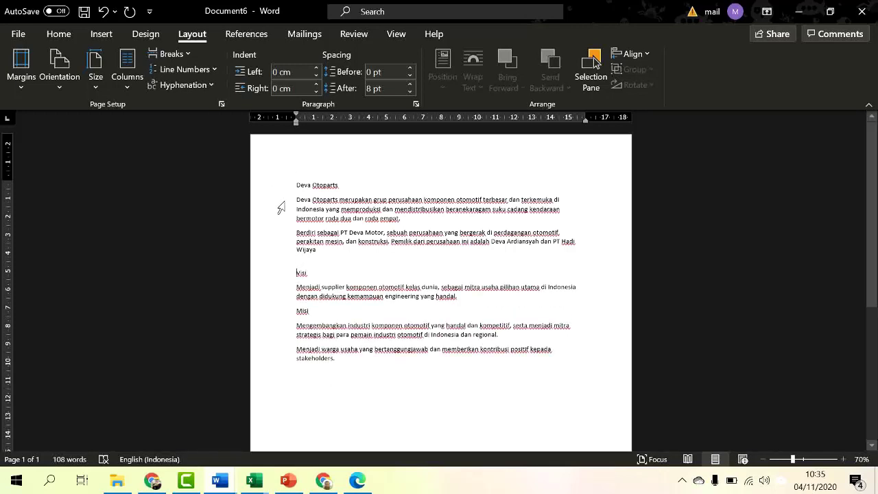
{"action": "triple_click", "coordinate": [281, 208]}
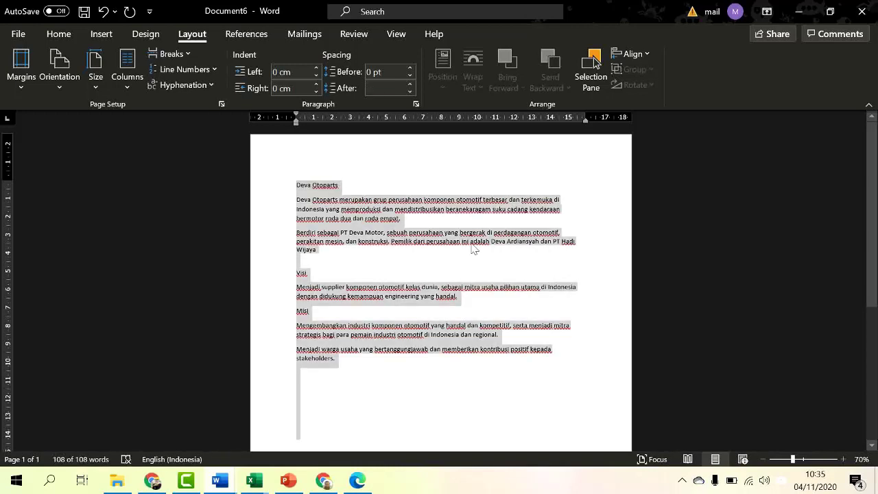
Step: Make all the profile paragraphs justified with 1,5 line spacing
{"action": "left_click", "coordinate": [61, 36]}
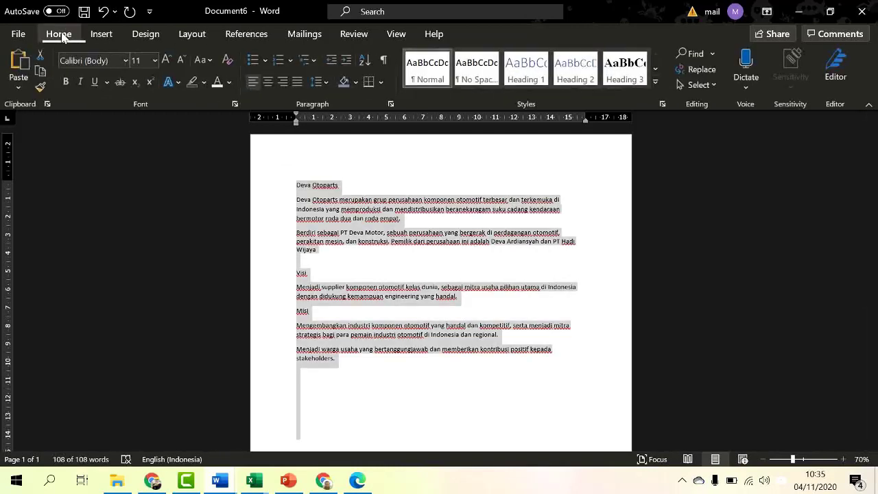
{"action": "left_click", "coordinate": [300, 84]}
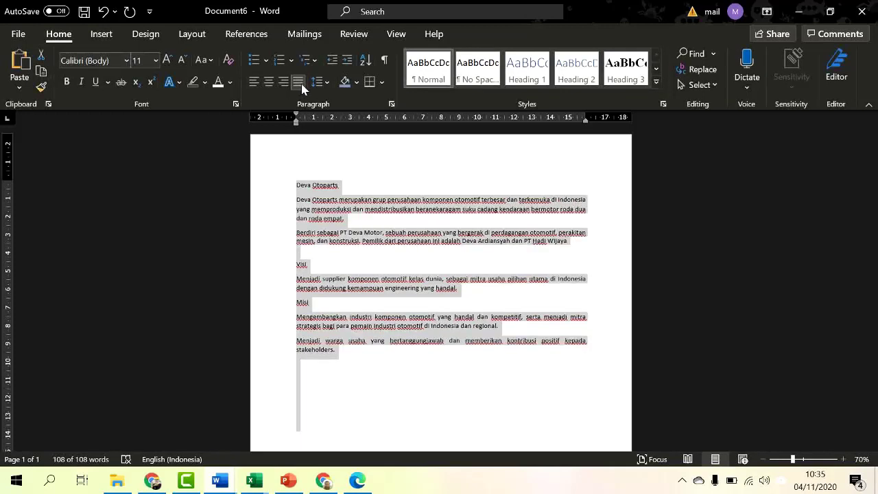
{"action": "left_click", "coordinate": [320, 82]}
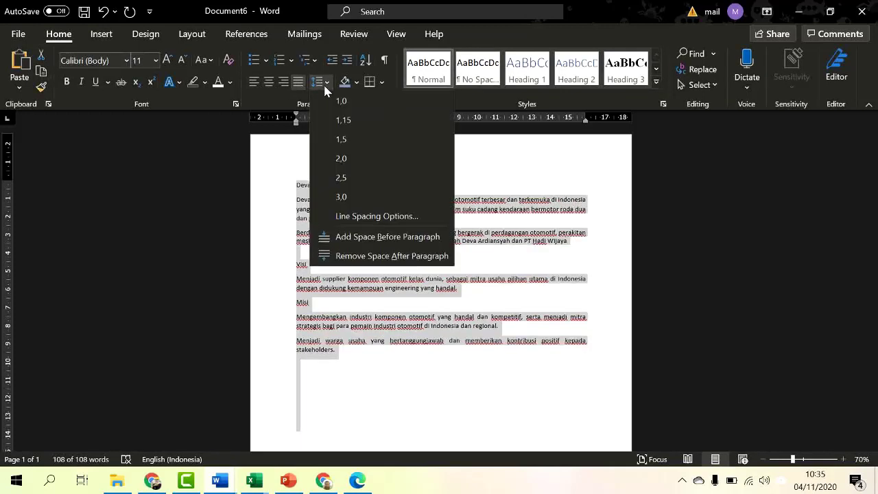
{"action": "left_click", "coordinate": [354, 141]}
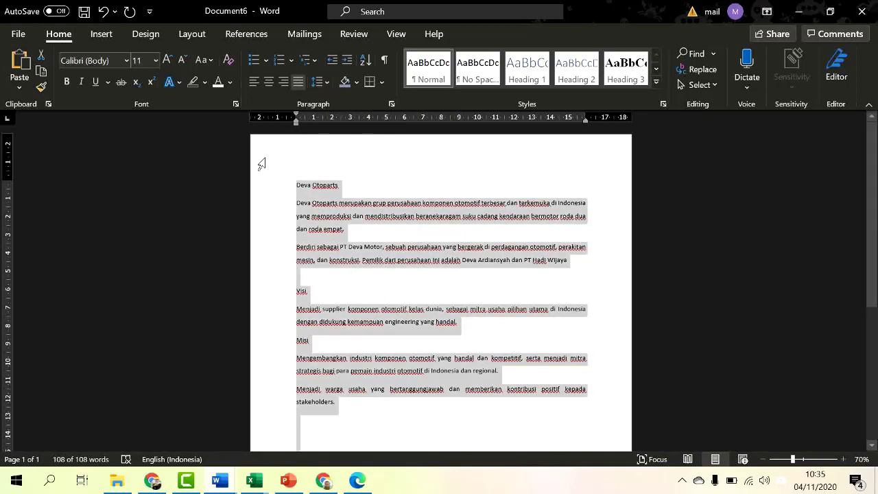
Step: Change the whole profile text to Trebuchet MS at size 11
{"action": "left_click", "coordinate": [126, 61]}
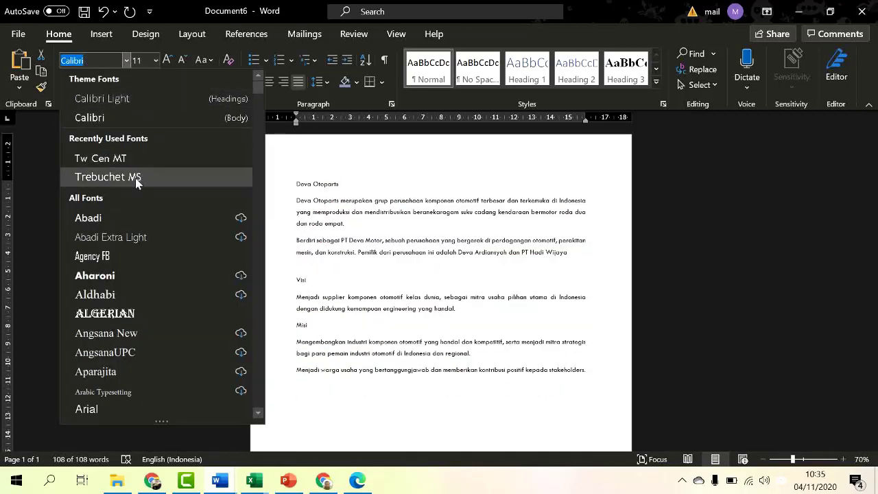
{"action": "left_click", "coordinate": [135, 178]}
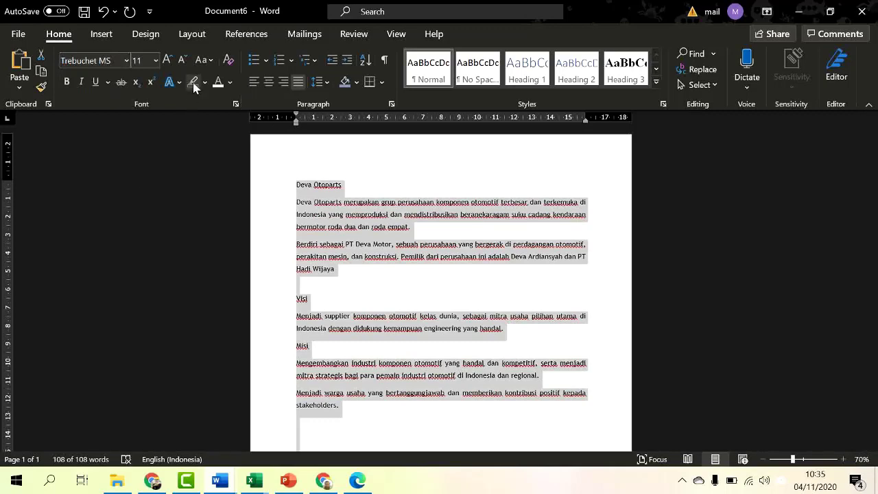
{"action": "left_click", "coordinate": [166, 60]}
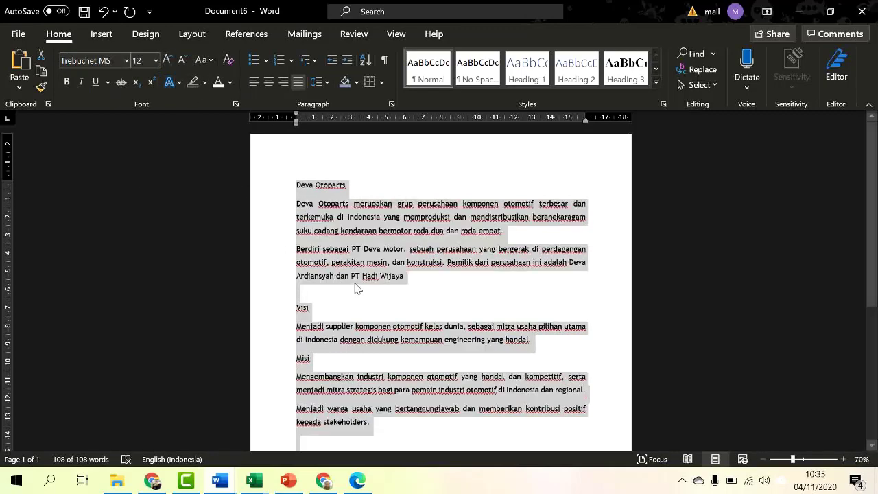
{"action": "left_click", "coordinate": [182, 60]}
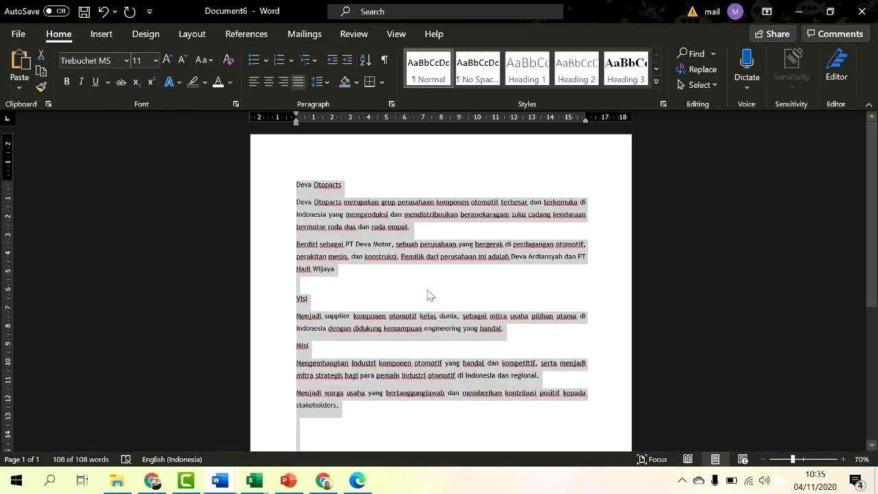
{"action": "left_click", "coordinate": [428, 295]}
Step: Make the 'Deva Otoparts' title line bold and centred
{"action": "scroll", "coordinate": [427, 295], "scroll_direction": "up", "scroll_amount": 5}
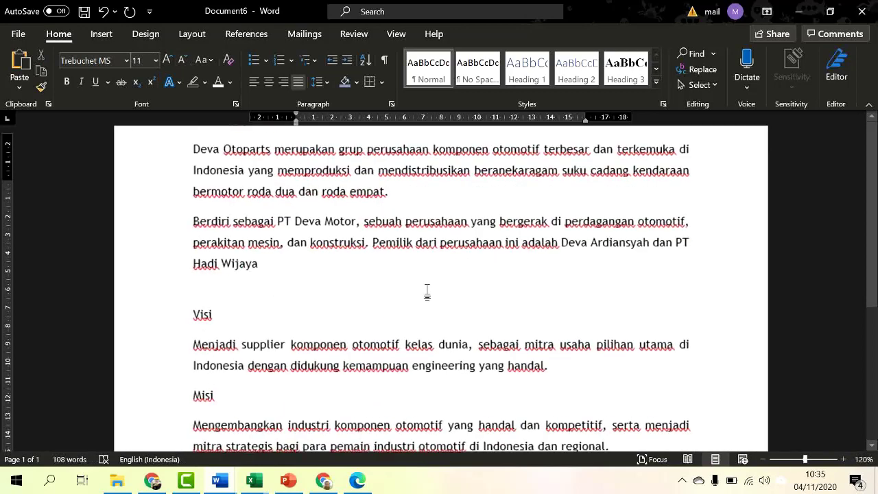
{"action": "scroll", "coordinate": [428, 291], "scroll_direction": "up", "scroll_amount": 3}
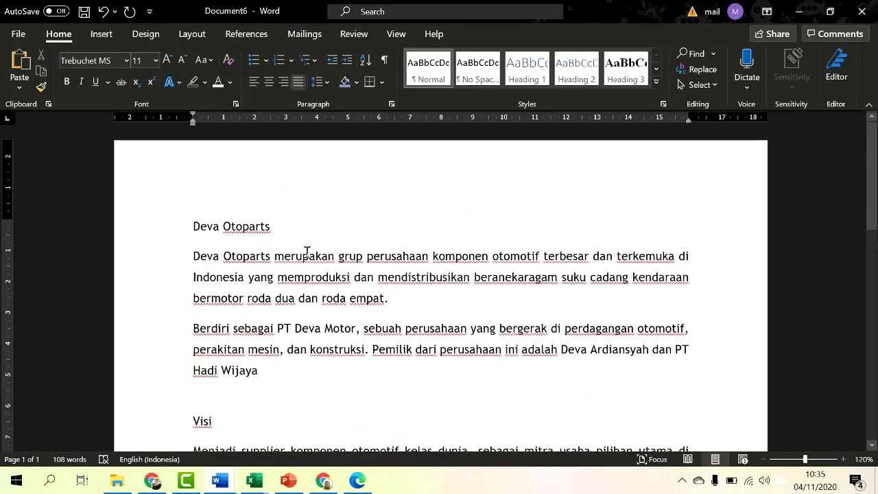
{"action": "left_click", "coordinate": [127, 237]}
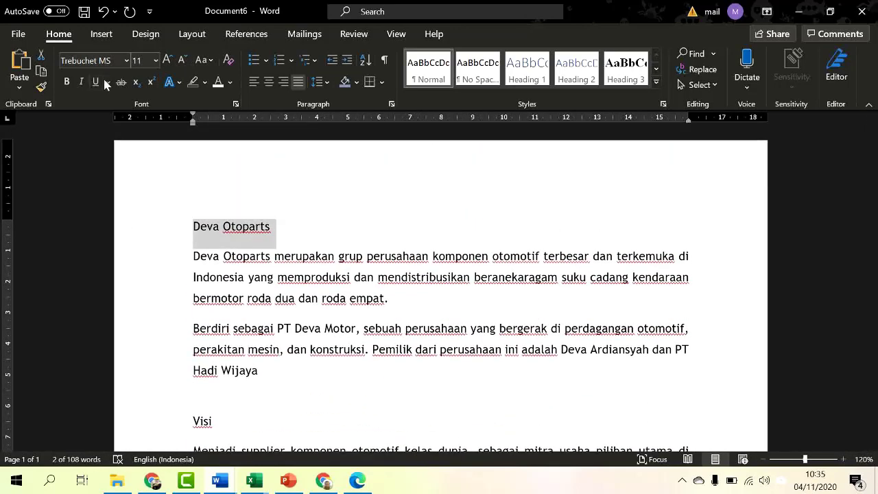
{"action": "left_click", "coordinate": [67, 82]}
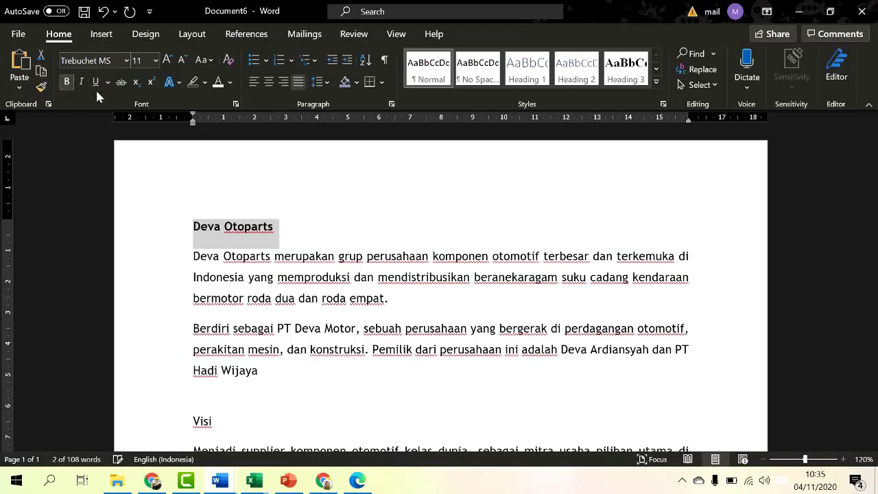
{"action": "left_click", "coordinate": [270, 83]}
{"action": "left_click", "coordinate": [451, 362]}
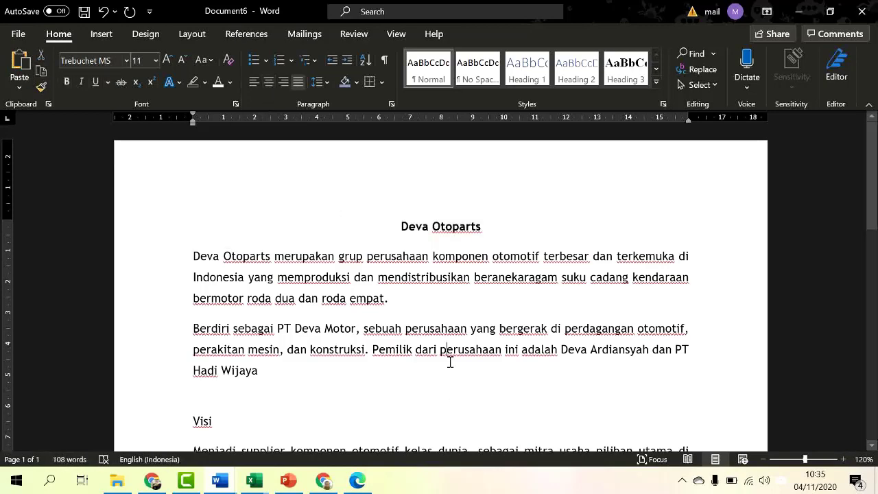
{"action": "scroll", "coordinate": [449, 361], "scroll_direction": "down", "scroll_amount": 3}
{"action": "scroll", "coordinate": [433, 355], "scroll_direction": "down", "scroll_amount": 1}
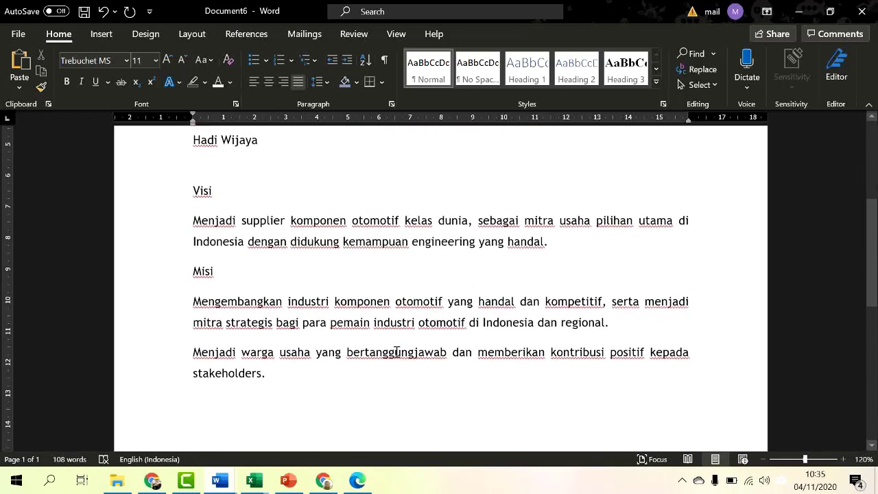
Step: Apply the 1. 2. 3. numbering format to both Misi paragraphs
{"action": "left_click_drag", "start_coordinate": [171, 314], "coordinate": [171, 382]}
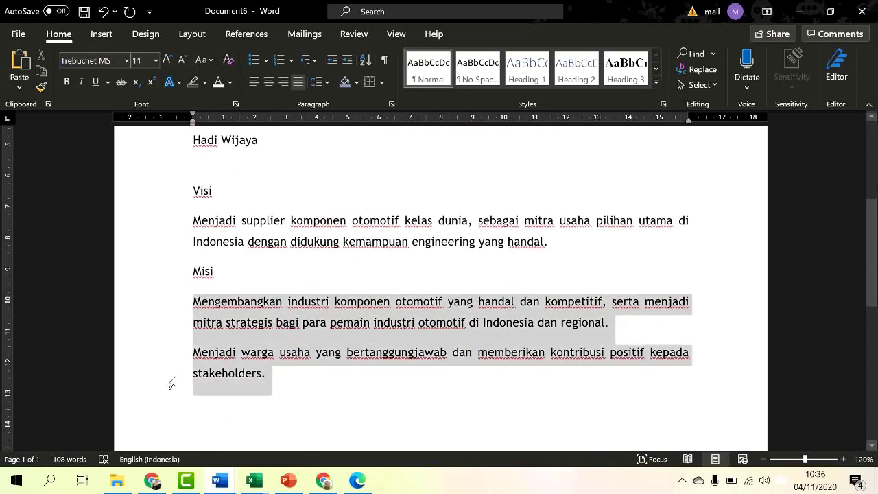
{"action": "left_click", "coordinate": [291, 61]}
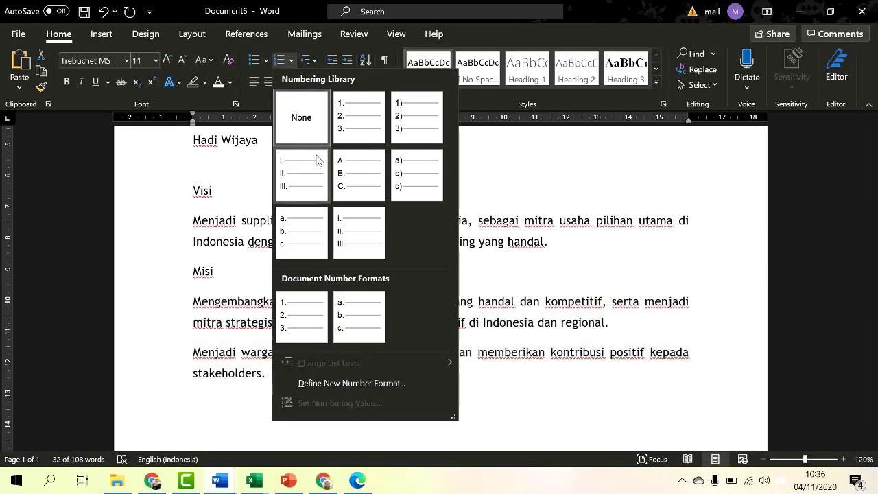
{"action": "left_click", "coordinate": [355, 127]}
{"action": "left_click", "coordinate": [422, 434]}
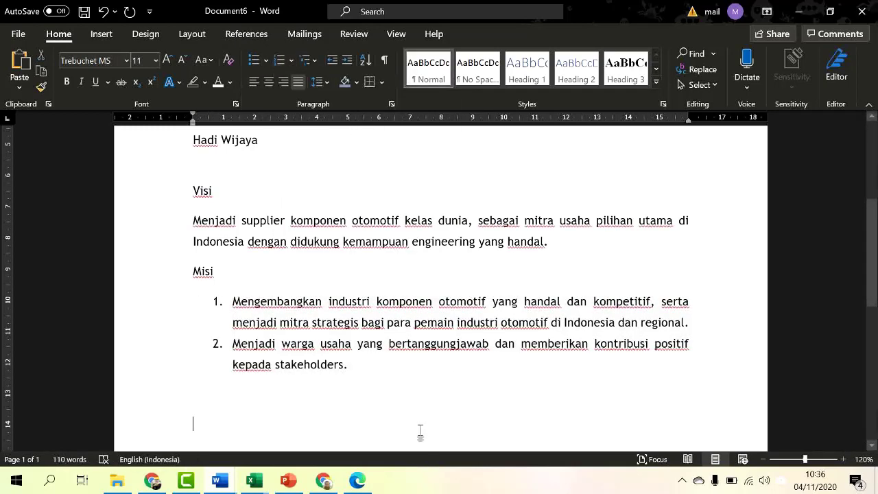
{"action": "scroll", "coordinate": [264, 264], "scroll_direction": "up", "scroll_amount": 5}
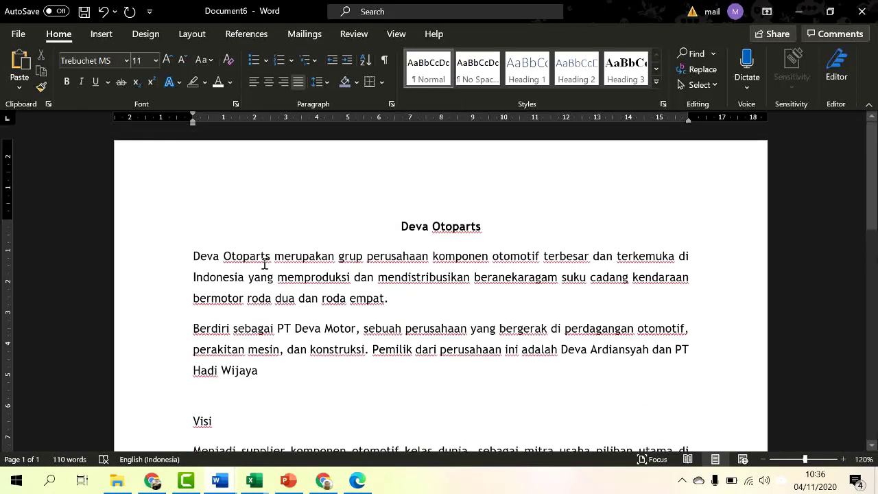
{"action": "scroll", "coordinate": [264, 264], "scroll_direction": "down", "scroll_amount": 8}
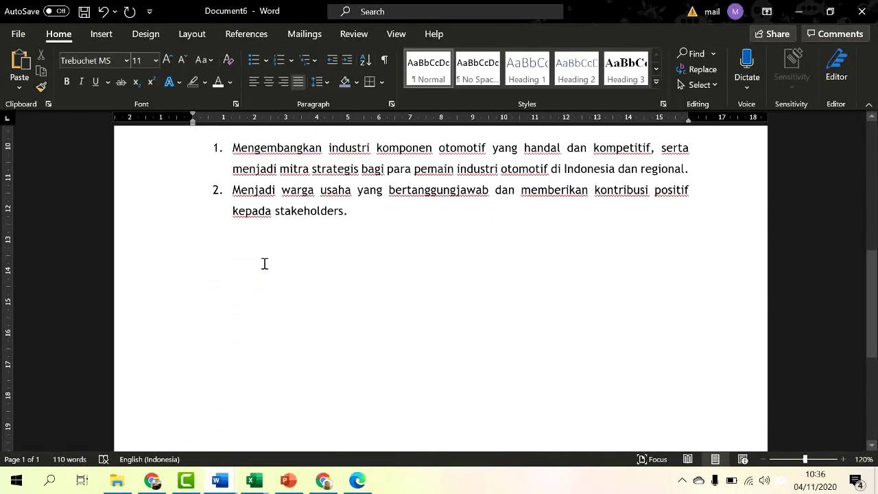
{"action": "scroll", "coordinate": [264, 264], "scroll_direction": "down", "scroll_amount": 3}
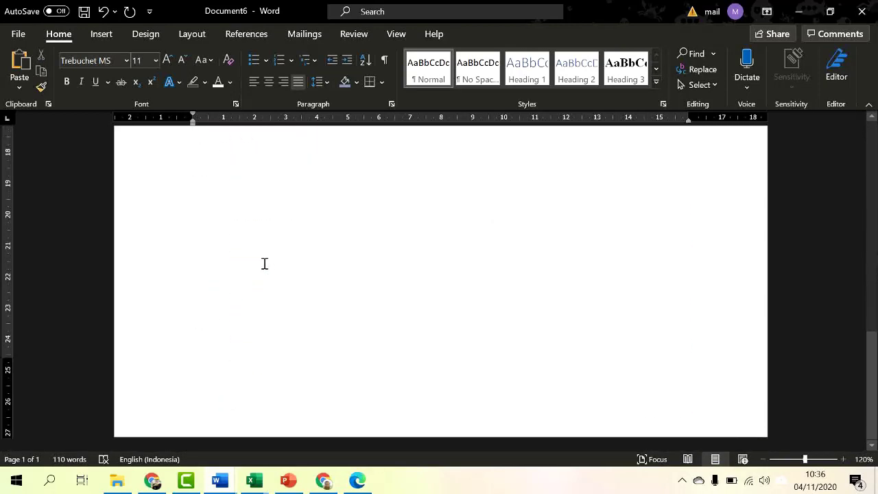
{"action": "scroll", "coordinate": [264, 264], "scroll_direction": "up", "scroll_amount": 4}
{"action": "scroll", "coordinate": [264, 263], "scroll_direction": "up", "scroll_amount": 6}
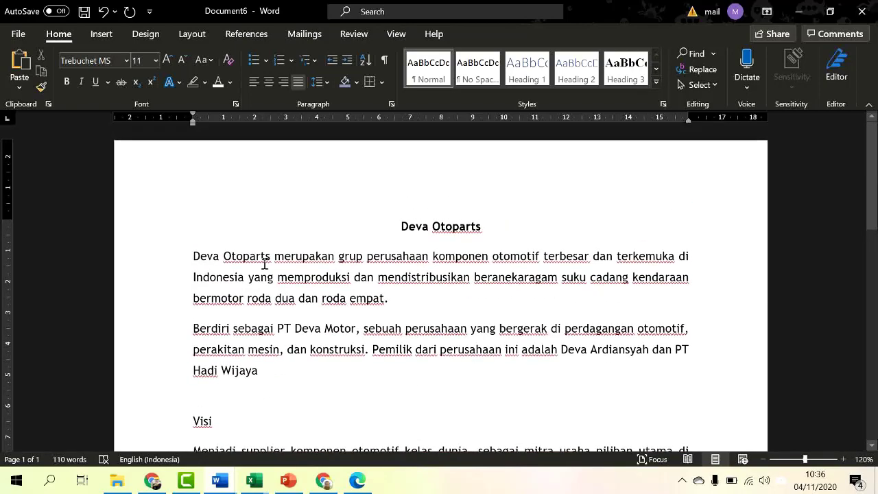
{"action": "scroll", "coordinate": [264, 264], "scroll_direction": "down", "scroll_amount": 3}
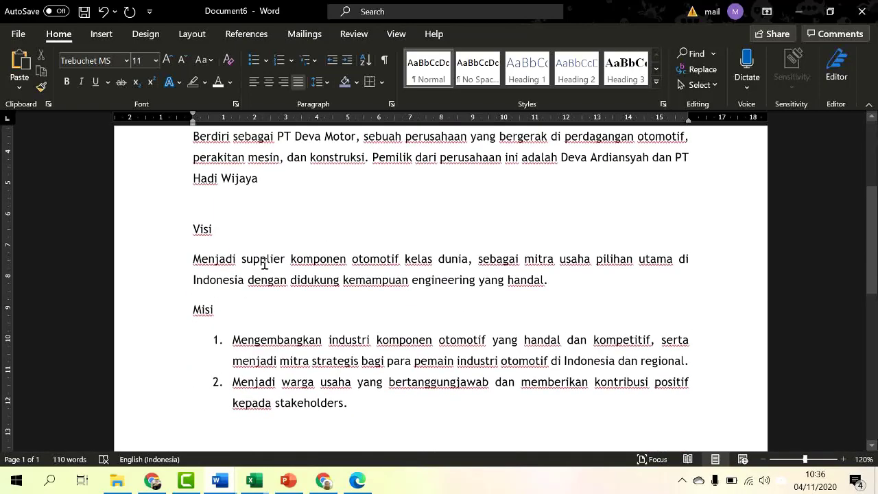
{"action": "scroll", "coordinate": [264, 264], "scroll_direction": "up", "scroll_amount": 1}
{"action": "scroll", "coordinate": [265, 264], "scroll_direction": "down", "scroll_amount": 3}
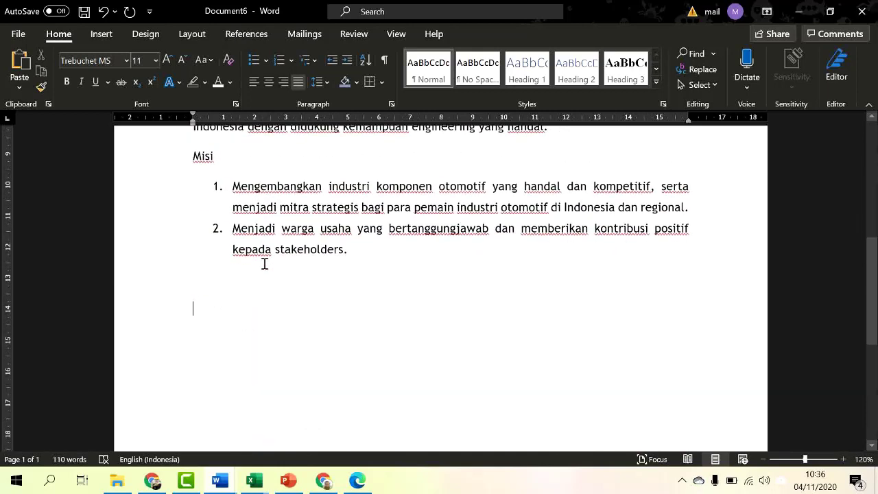
{"action": "scroll", "coordinate": [265, 264], "scroll_direction": "up", "scroll_amount": 2}
{"action": "scroll", "coordinate": [264, 264], "scroll_direction": "down", "scroll_amount": 3}
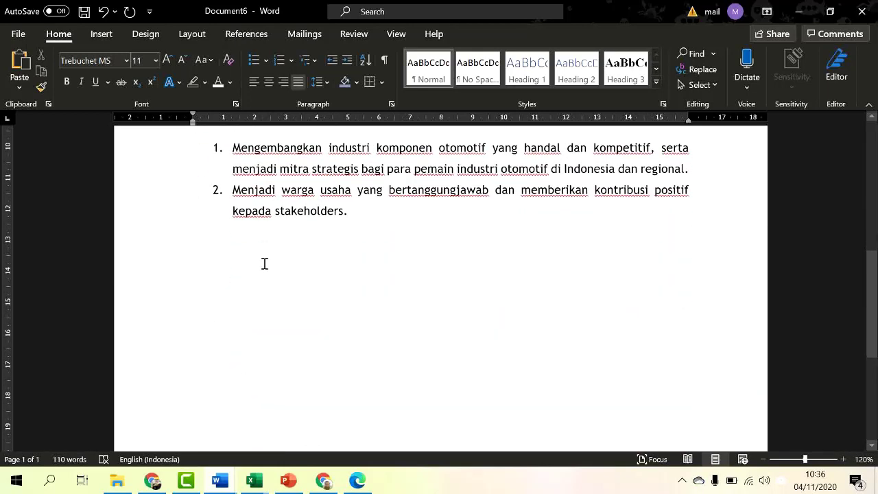
{"action": "scroll", "coordinate": [264, 264], "scroll_direction": "down", "scroll_amount": 3}
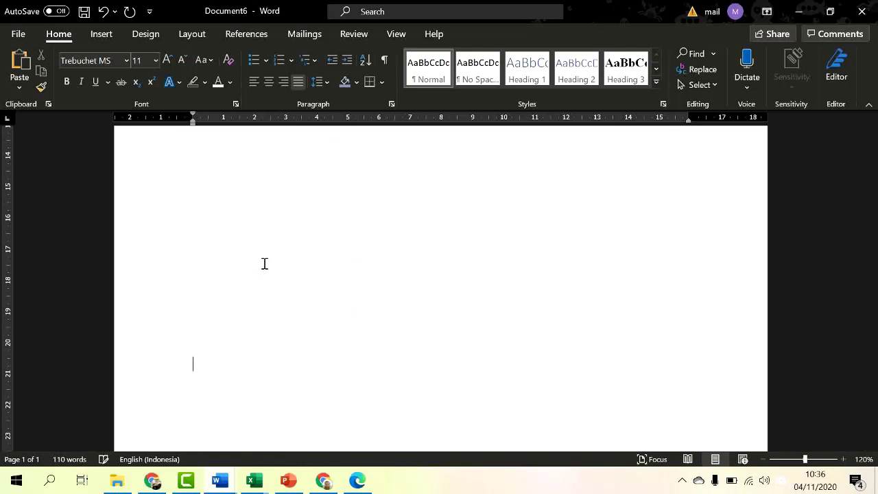
{"action": "key", "text": "ctrl+Return"}
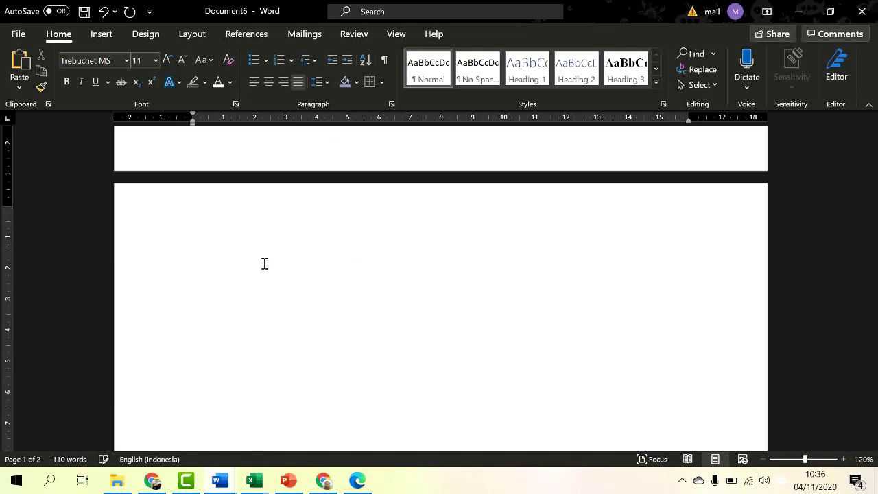
{"action": "key", "text": "BackSpace"}
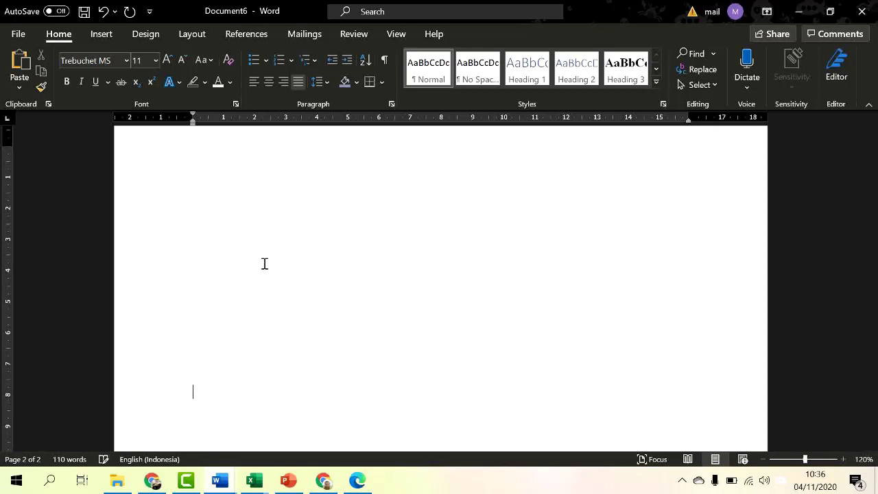
{"action": "scroll", "coordinate": [264, 263], "scroll_direction": "up", "scroll_amount": 2}
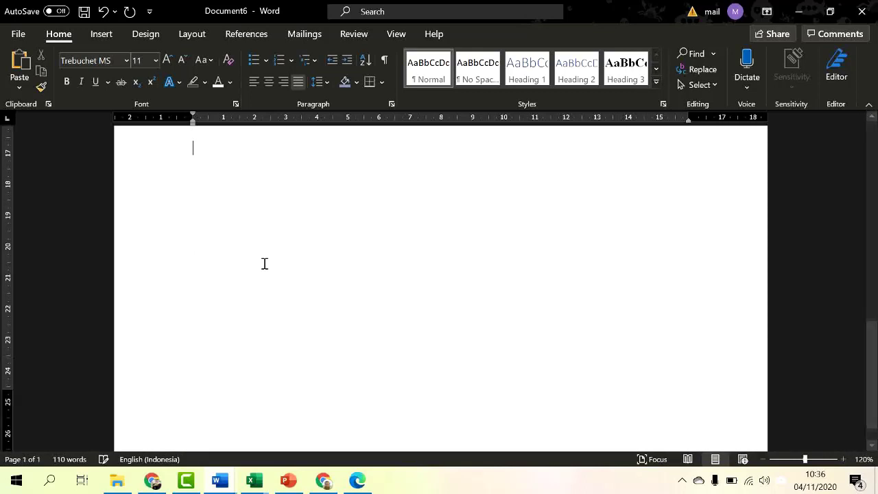
{"action": "scroll", "coordinate": [306, 290], "scroll_direction": "up", "scroll_amount": 5}
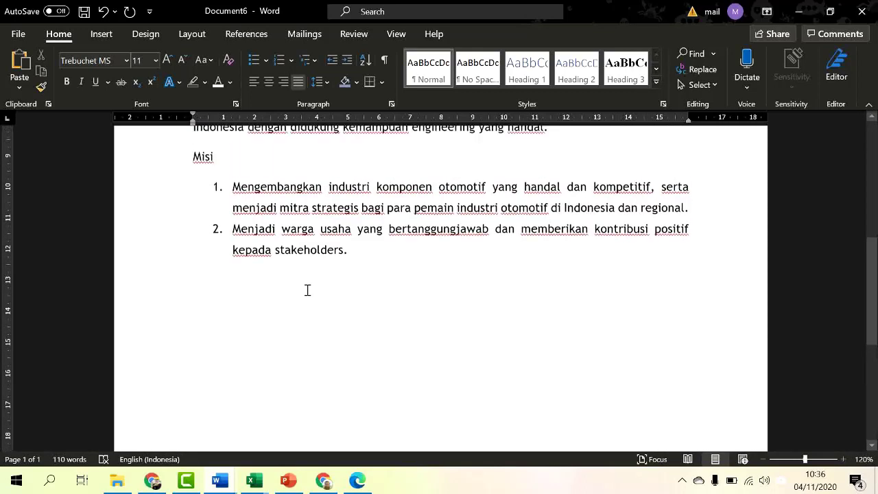
{"action": "key", "text": "BackSpace"}
{"action": "key", "text": "BackSpace"}
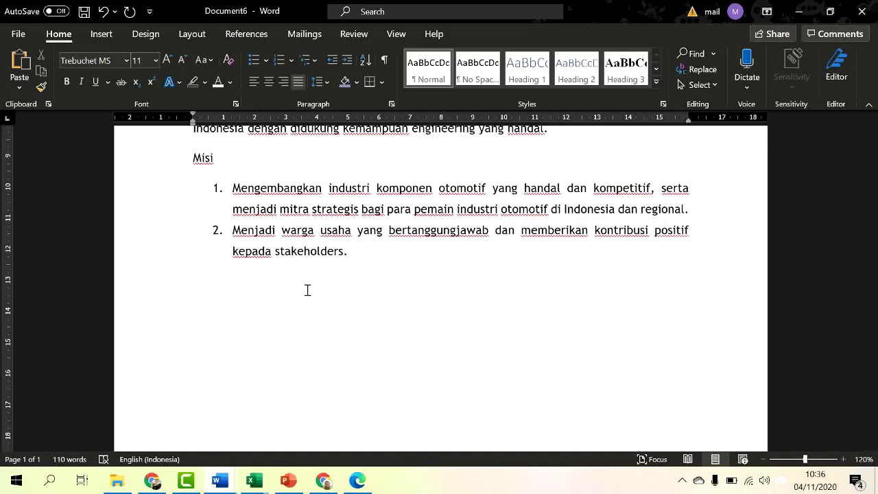
Step: Open Choose a SmartArt Graphic and show the Hierarchy category
{"action": "left_click", "coordinate": [102, 33]}
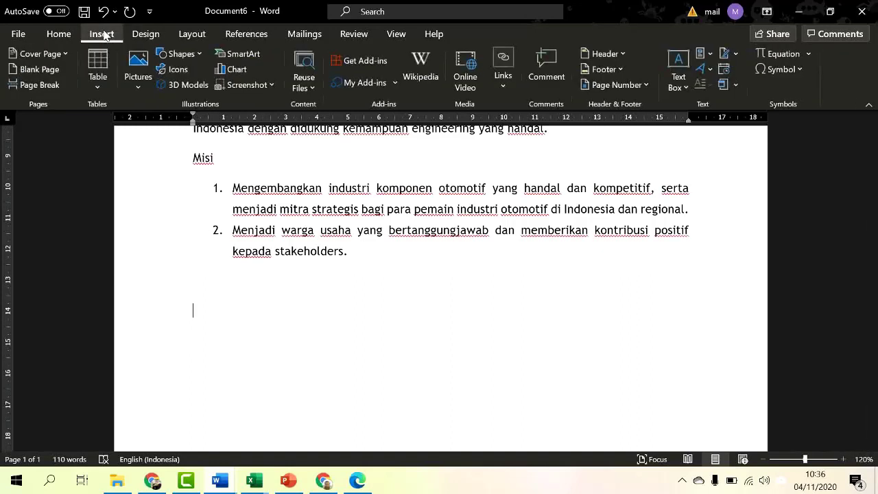
{"action": "left_click", "coordinate": [260, 55]}
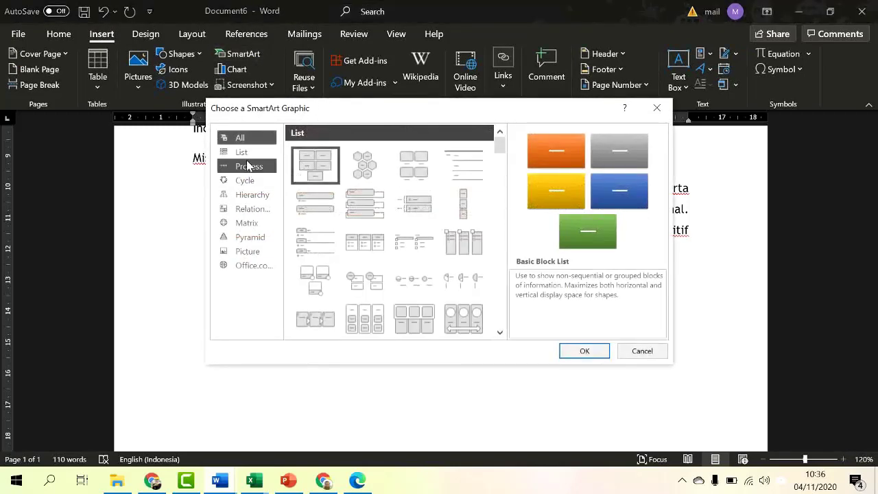
{"action": "left_click", "coordinate": [254, 194]}
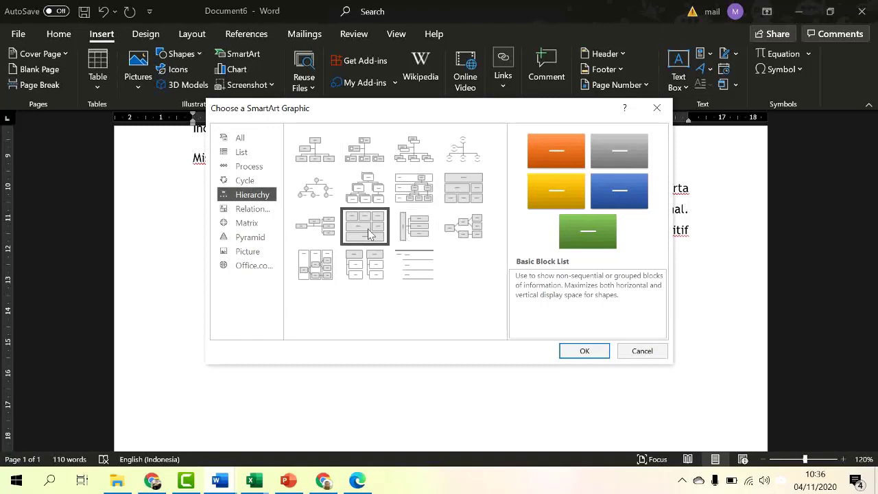
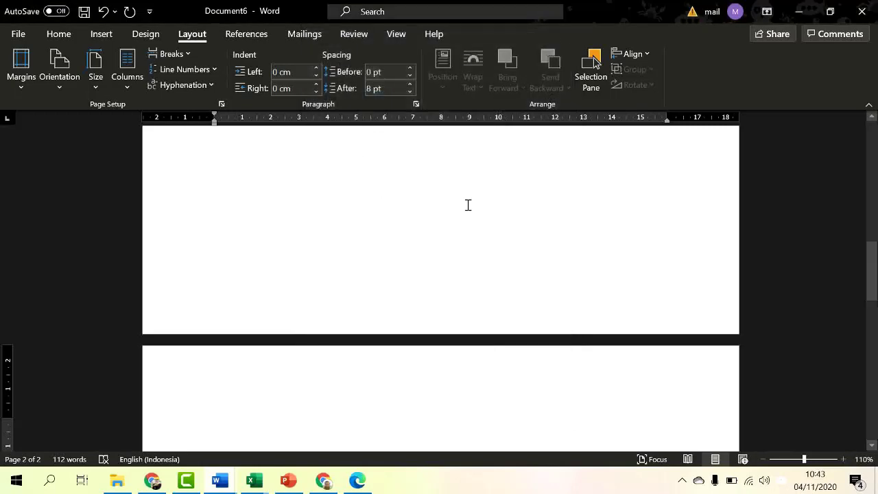
Step: Apply the last custom margin setting so every page margin is 3 cm
{"action": "scroll", "coordinate": [358, 185], "scroll_direction": "up", "scroll_amount": 10}
{"action": "scroll", "coordinate": [357, 185], "scroll_direction": "up", "scroll_amount": 1}
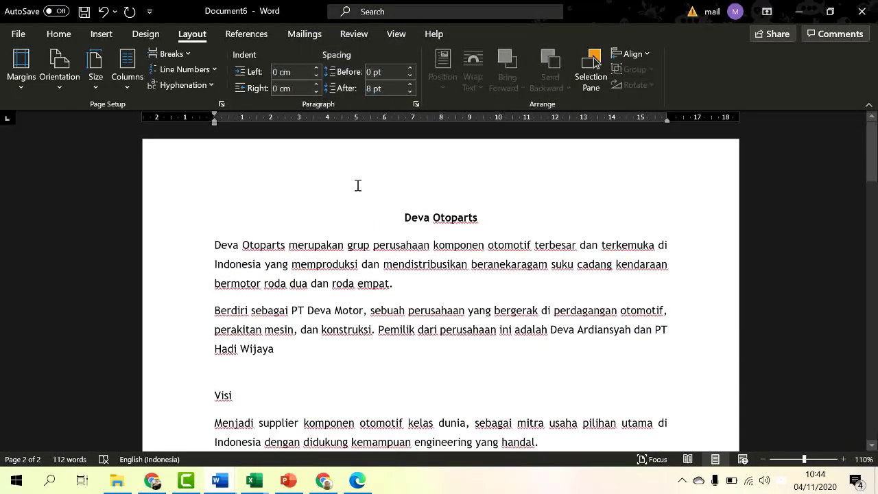
{"action": "left_click", "coordinate": [21, 77]}
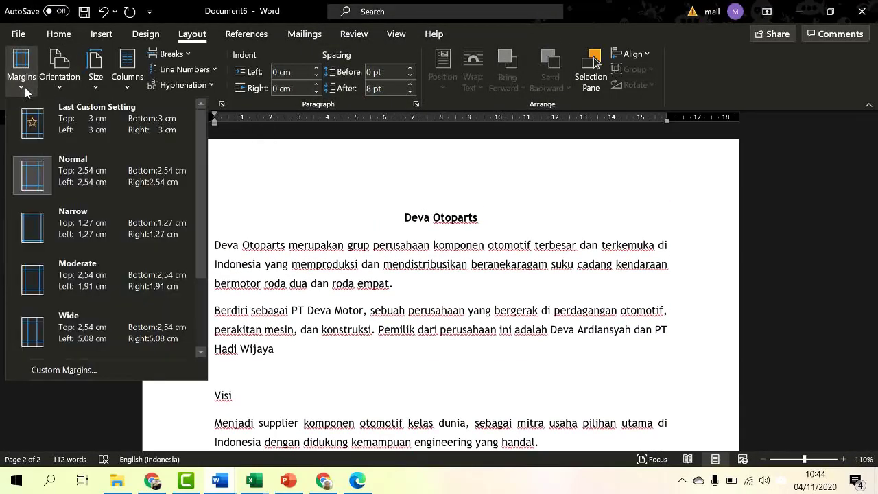
{"action": "left_click", "coordinate": [106, 136]}
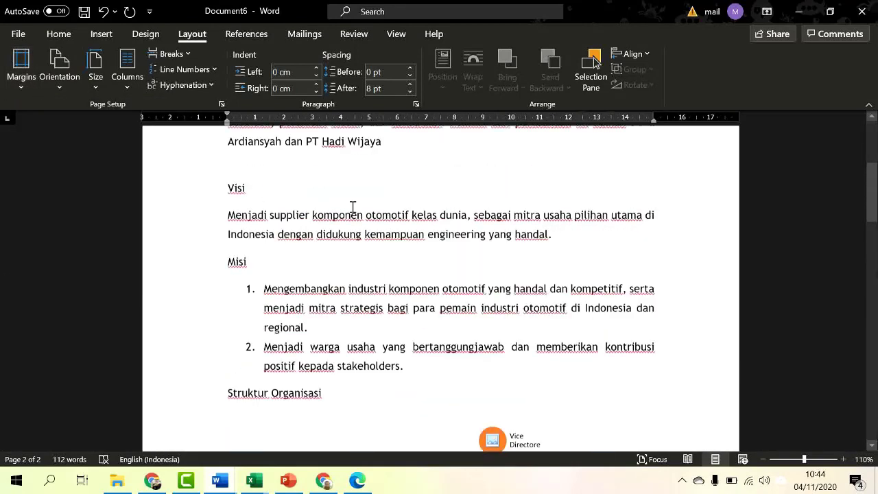
{"action": "scroll", "coordinate": [353, 207], "scroll_direction": "up", "scroll_amount": 3}
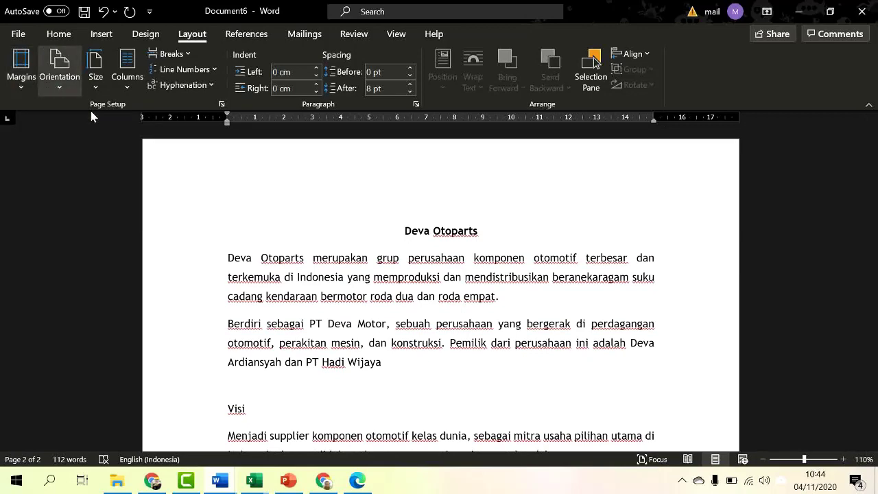
{"action": "scroll", "coordinate": [424, 231], "scroll_direction": "down", "scroll_amount": 3}
{"action": "scroll", "coordinate": [425, 234], "scroll_direction": "down", "scroll_amount": 10}
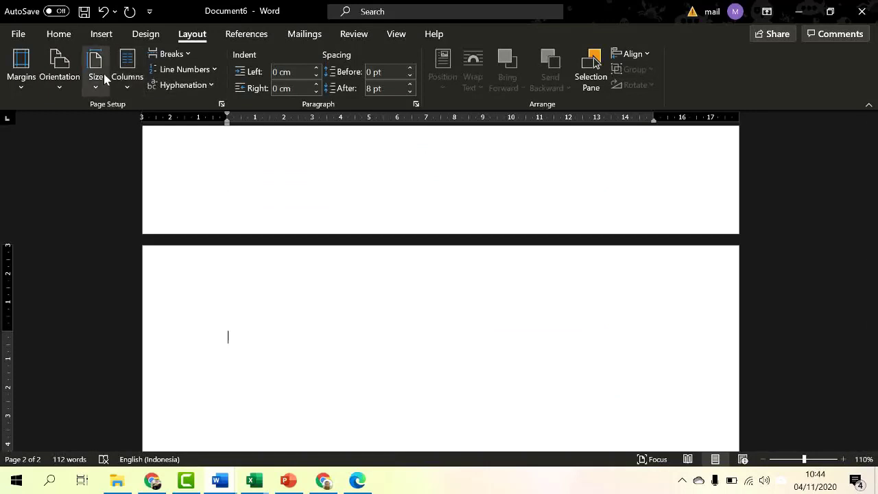
Step: Make the page landscape from this point forward in Page Setup, keeping page 1 portrait
{"action": "left_click", "coordinate": [222, 105]}
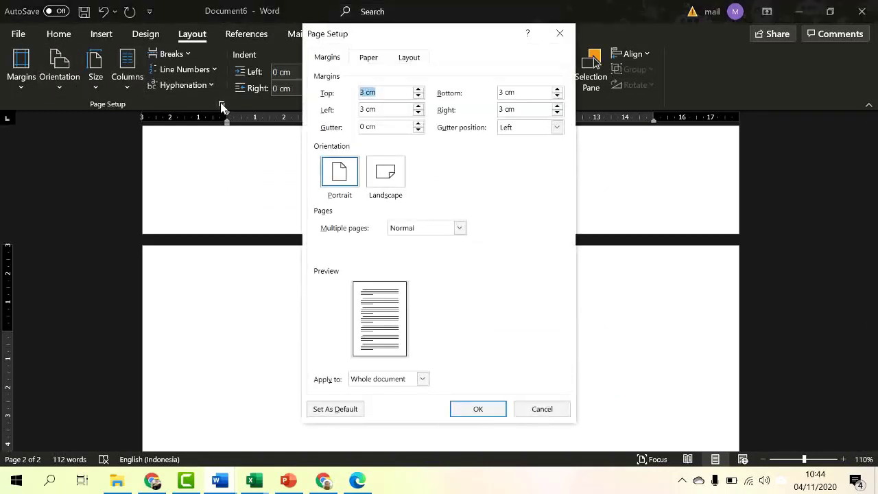
{"action": "left_click", "coordinate": [386, 174]}
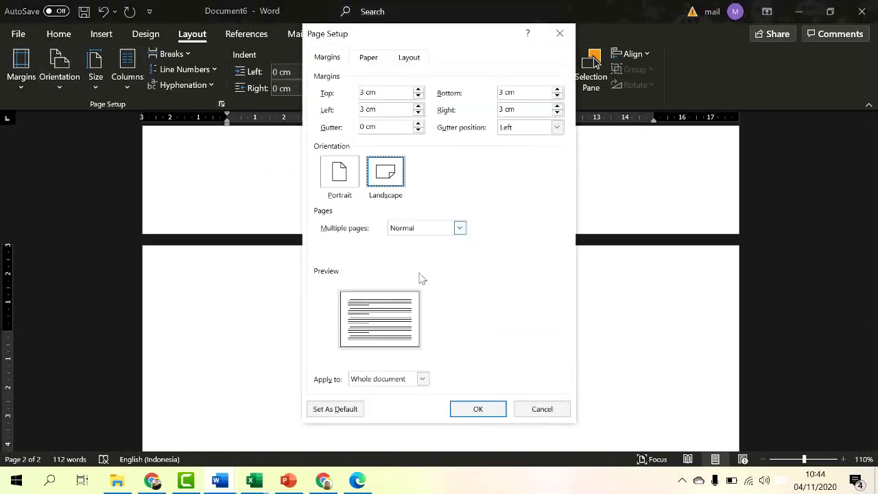
{"action": "left_click", "coordinate": [424, 379]}
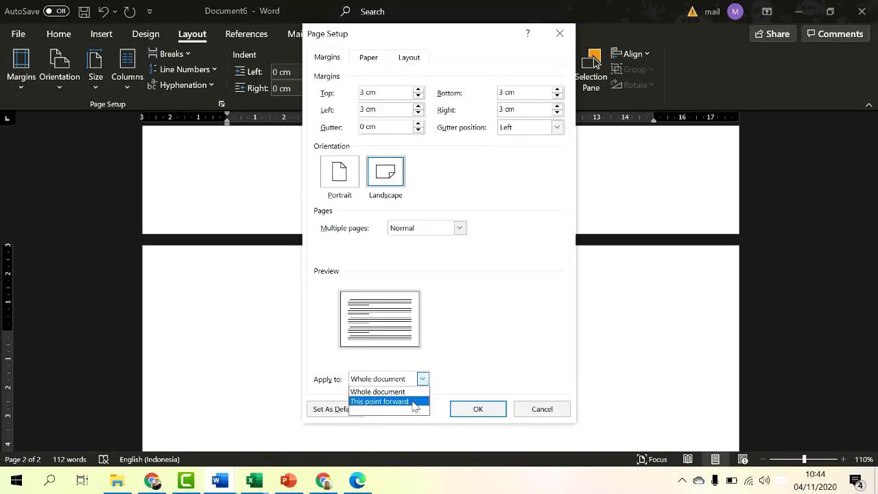
{"action": "left_click", "coordinate": [414, 402]}
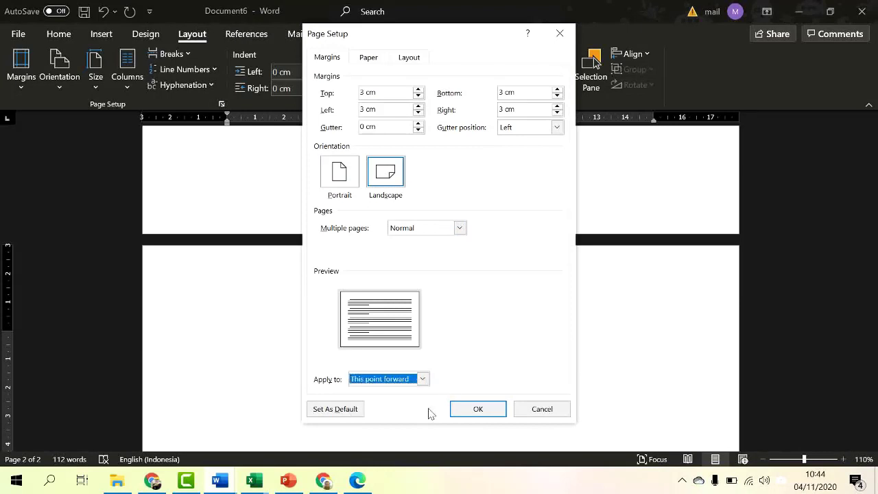
{"action": "left_click", "coordinate": [479, 409]}
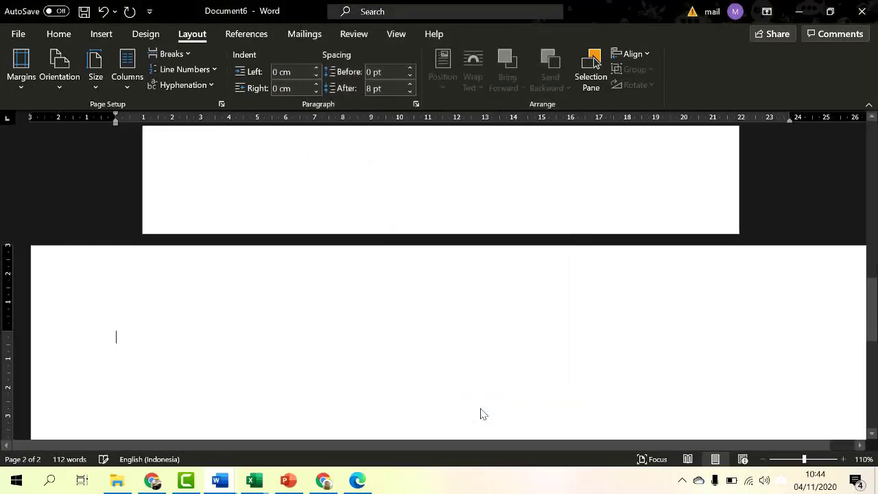
{"action": "scroll", "coordinate": [508, 262], "scroll_direction": "up", "scroll_amount": 15}
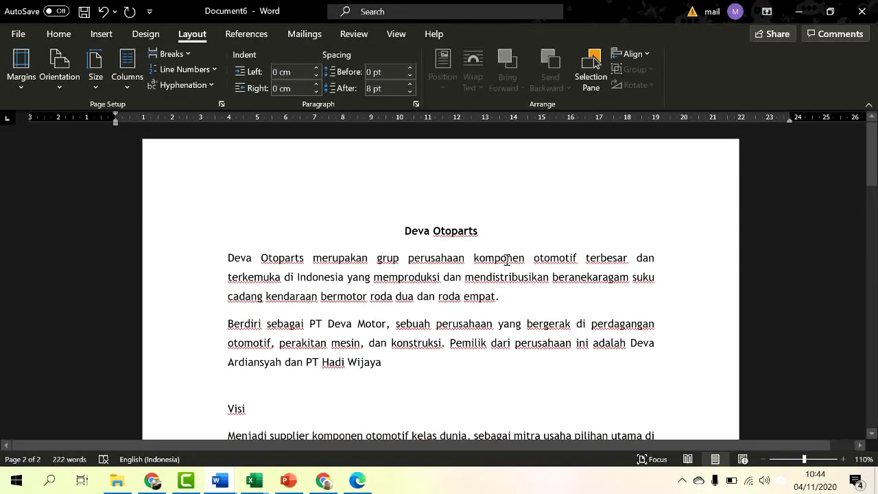
{"action": "scroll", "coordinate": [507, 260], "scroll_direction": "down", "scroll_amount": 15}
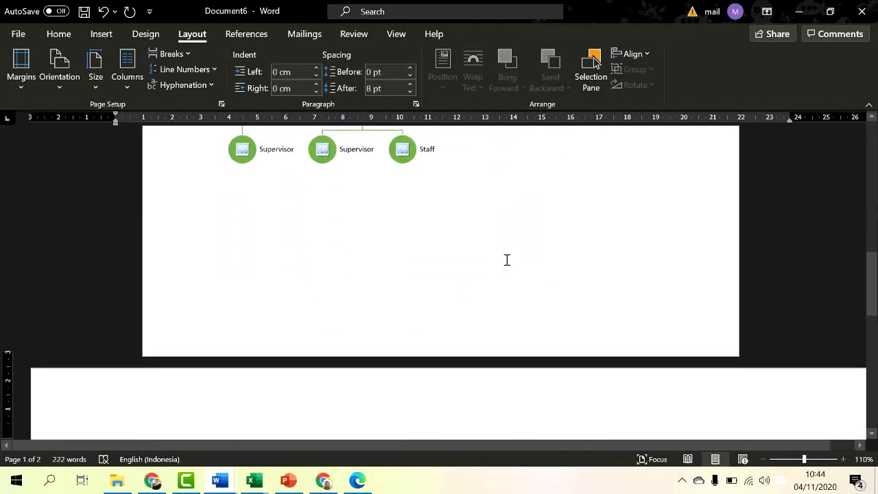
{"action": "scroll", "coordinate": [506, 258], "scroll_direction": "down", "scroll_amount": 3}
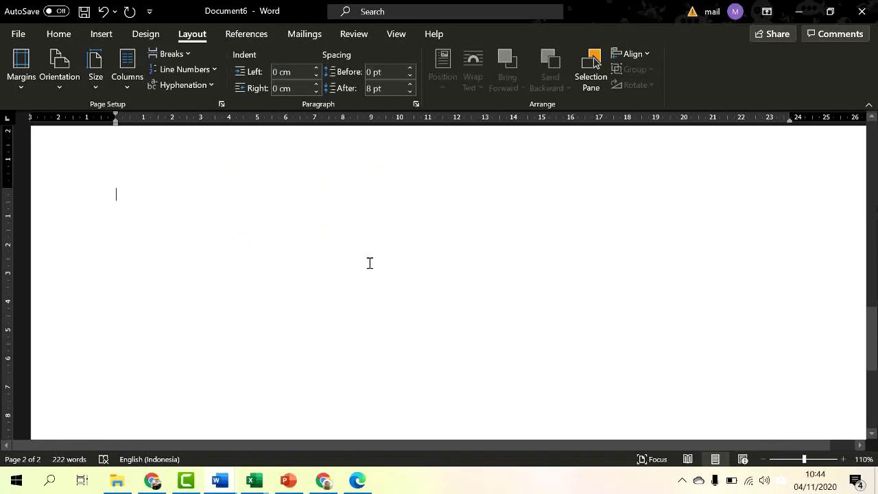
{"action": "scroll", "coordinate": [369, 263], "scroll_direction": "up", "scroll_amount": 1}
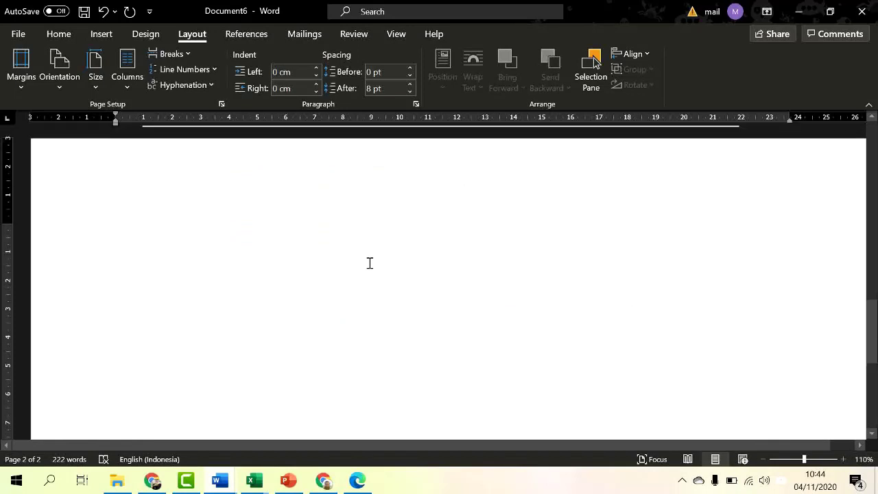
Step: Type the heading 'Struktur Organisasi' on the landscape second page
{"action": "type", "text": "c"}
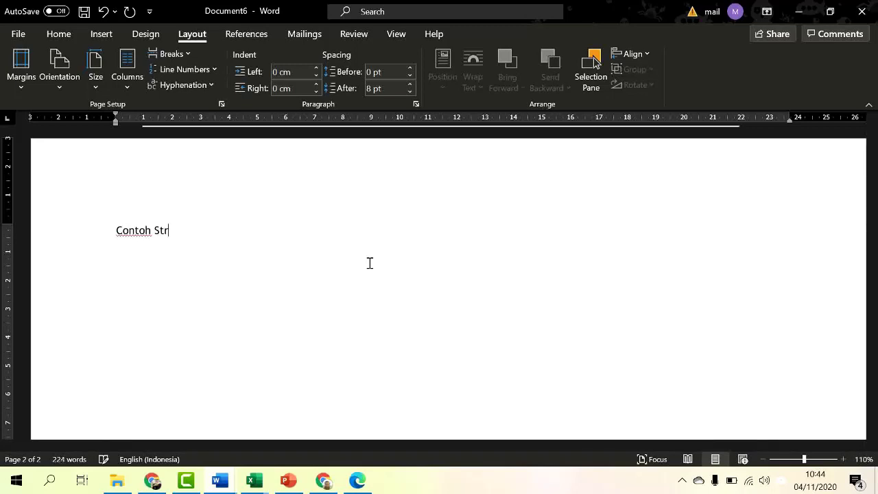
{"action": "key", "text": "BackSpace"}
{"action": "key", "text": "BackSpace"}
{"action": "key", "text": "BackSpace"}
{"action": "key", "text": "BackSpace"}
{"action": "key", "text": "BackSpace"}
{"action": "key", "text": "BackSpace"}
{"action": "key", "text": "BackSpace"}
{"action": "key", "text": "BackSpace"}
{"action": "key", "text": "BackSpace"}
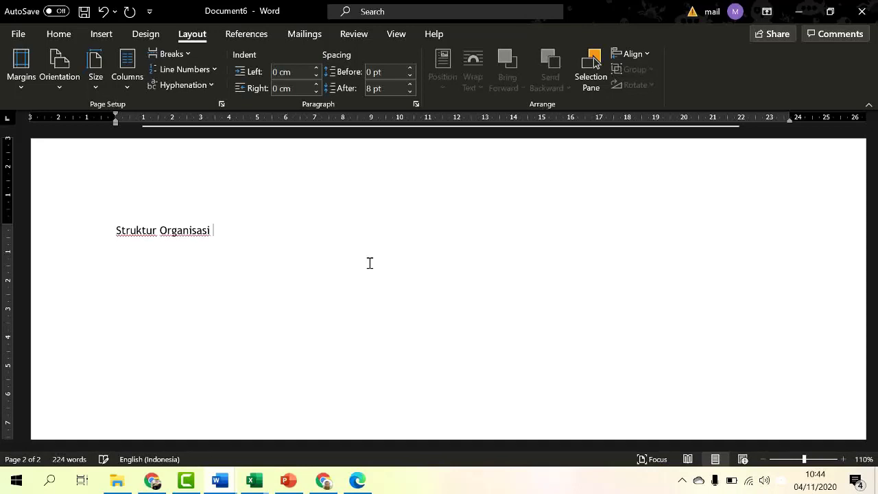
{"action": "left_click", "coordinate": [100, 33]}
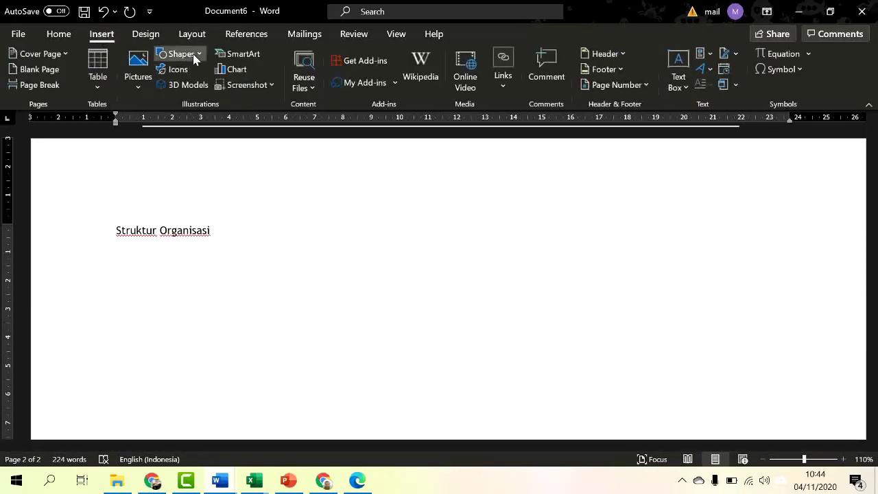
Step: Draw a rounded rectangle right of the heading and give it the white outlined shape style
{"action": "left_click", "coordinate": [195, 59]}
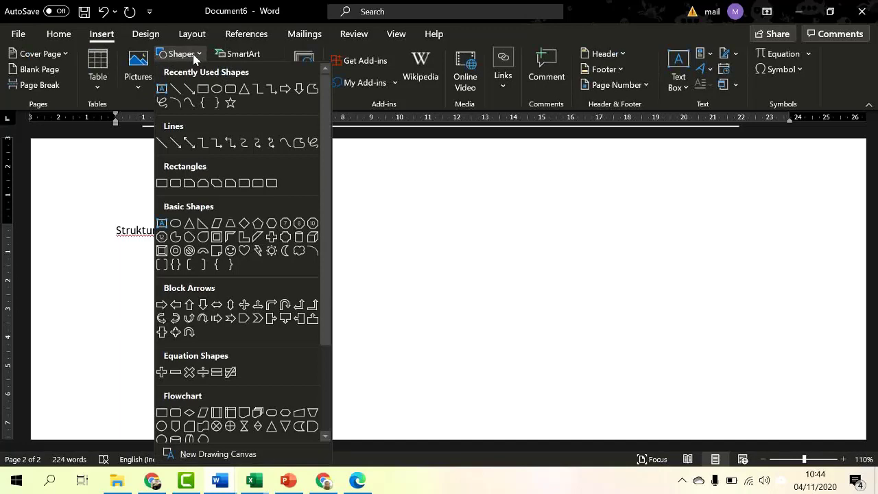
{"action": "left_click", "coordinate": [231, 89]}
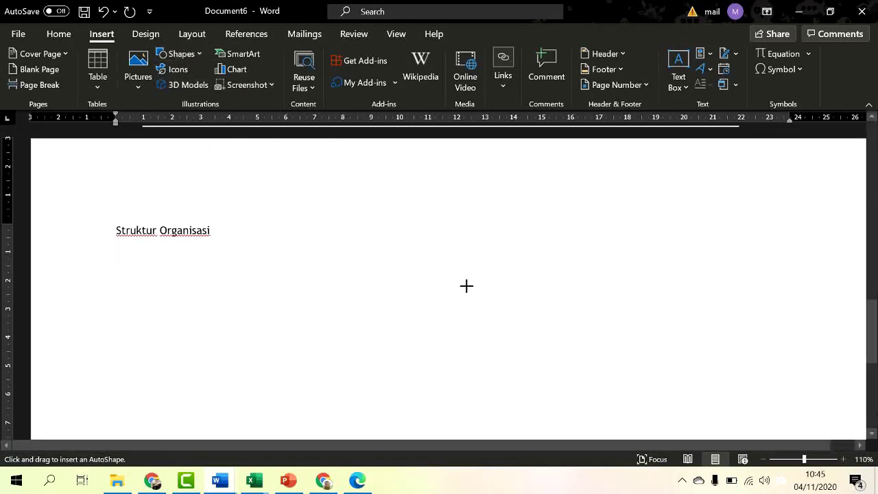
{"action": "mouse_move", "coordinate": [467, 257]}
{"action": "left_mouse_down"}
{"action": "mouse_move", "coordinate": [584, 288]}
{"action": "mouse_move", "coordinate": [584, 317]}
{"action": "mouse_move", "coordinate": [590, 292]}
{"action": "mouse_move", "coordinate": [580, 301]}
{"action": "left_mouse_up"}
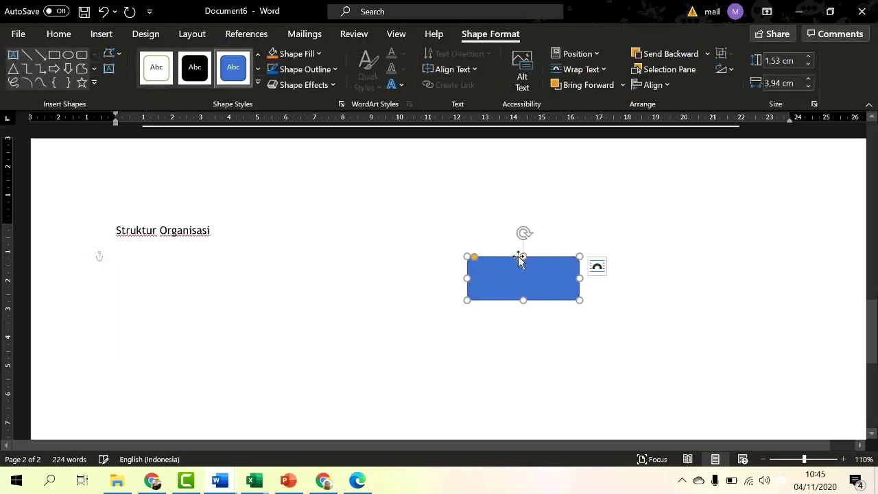
{"action": "scroll", "coordinate": [514, 247], "scroll_direction": "down", "scroll_amount": 2}
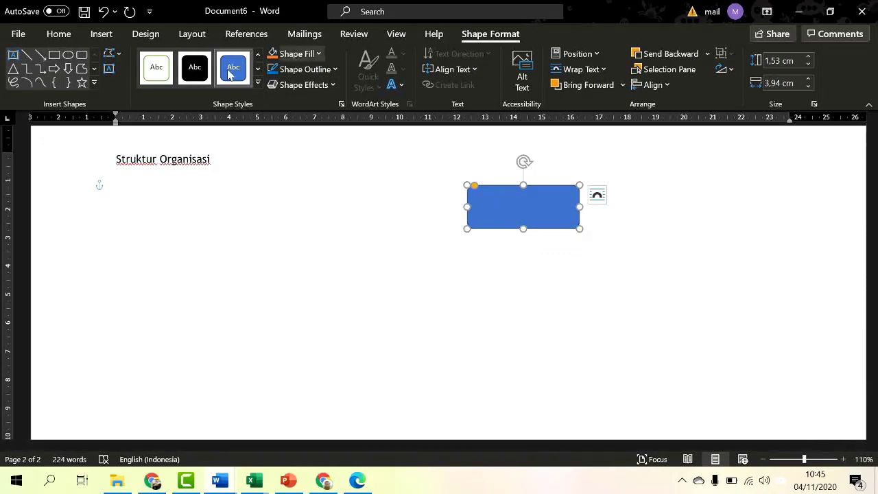
{"action": "left_click", "coordinate": [161, 74]}
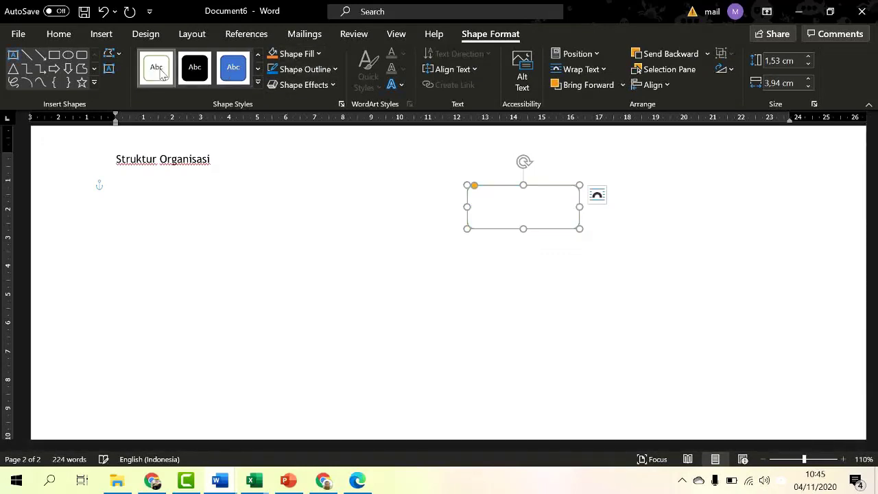
Step: Add the text 'Ketua Kelas' inside the rounded rectangle
{"action": "right_click", "coordinate": [516, 213]}
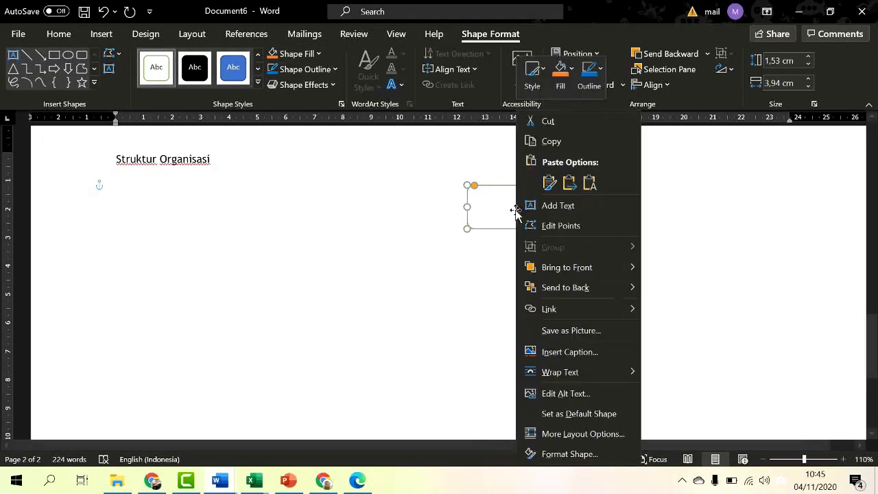
{"action": "left_click", "coordinate": [559, 209]}
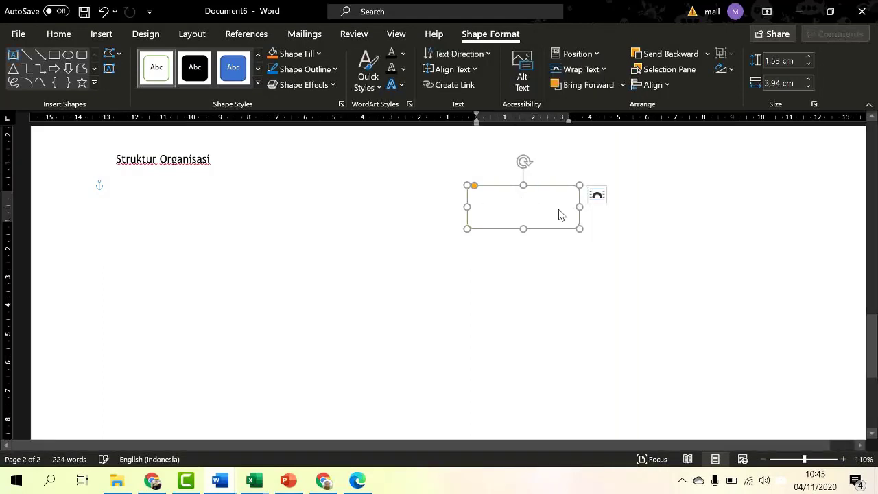
{"action": "type", "text": "Ketua Kel"}
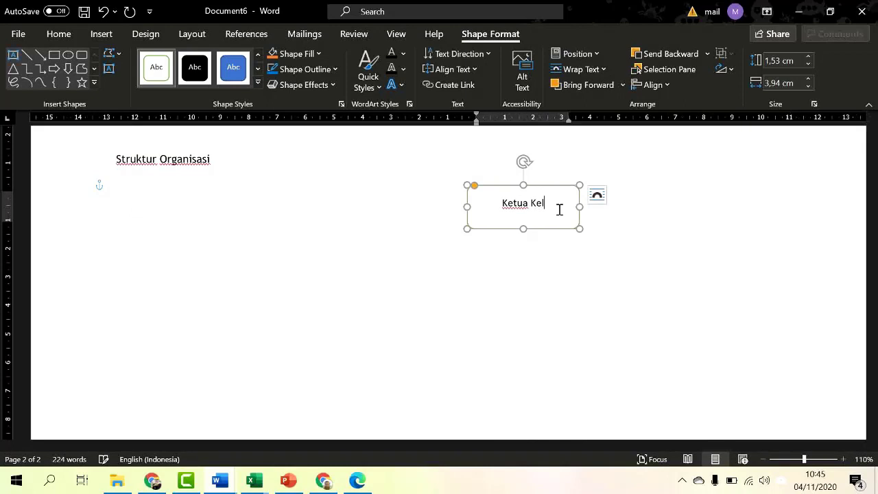
{"action": "type", "text": "as"}
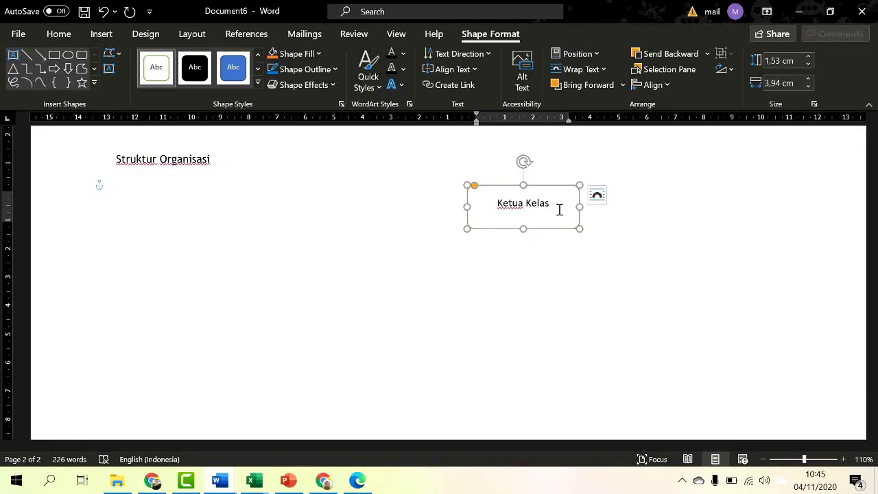
{"action": "left_click", "coordinate": [117, 158]}
Step: Remove the stray C and continue the heading toward 'Kelas Assertive'
{"action": "type", "text": "C"}
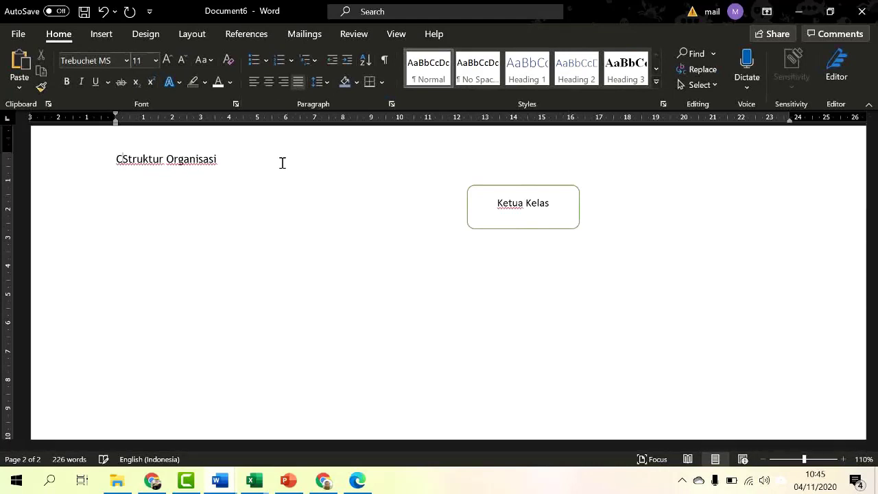
{"action": "key", "text": "BackSpace"}
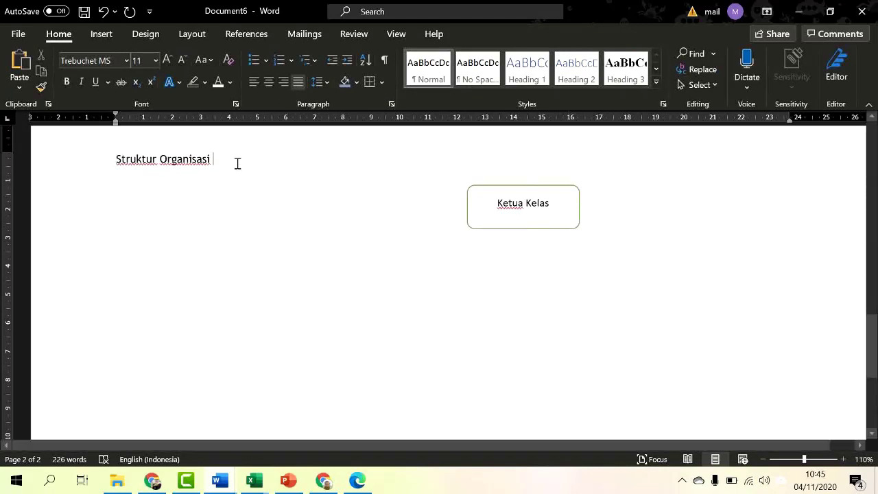
{"action": "type", "text": "Keal"}
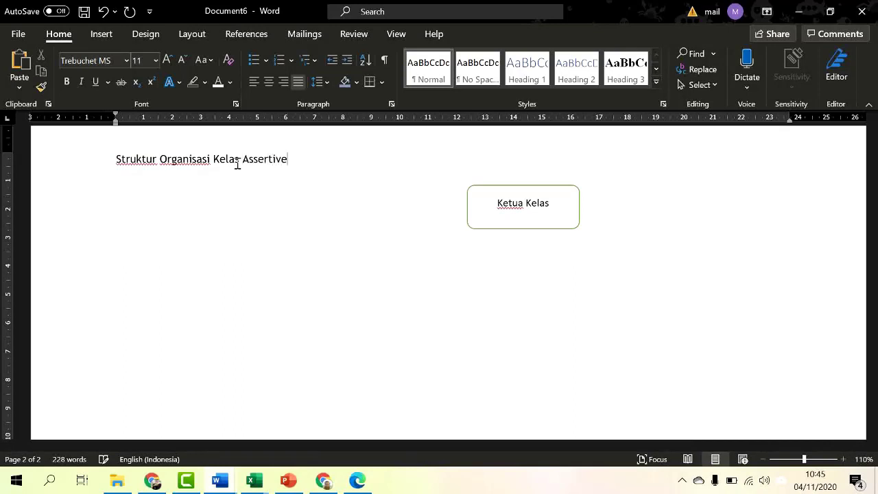
Step: Change the box text from 'Ketua Kelas' to 'Wali Kelas'
{"action": "left_click_drag", "start_coordinate": [549, 204], "coordinate": [495, 198]}
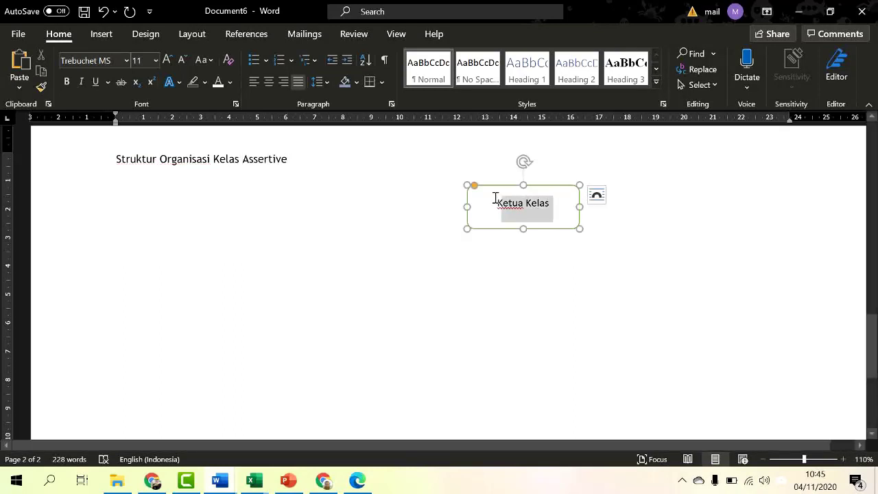
{"action": "type", "text": "Wal"}
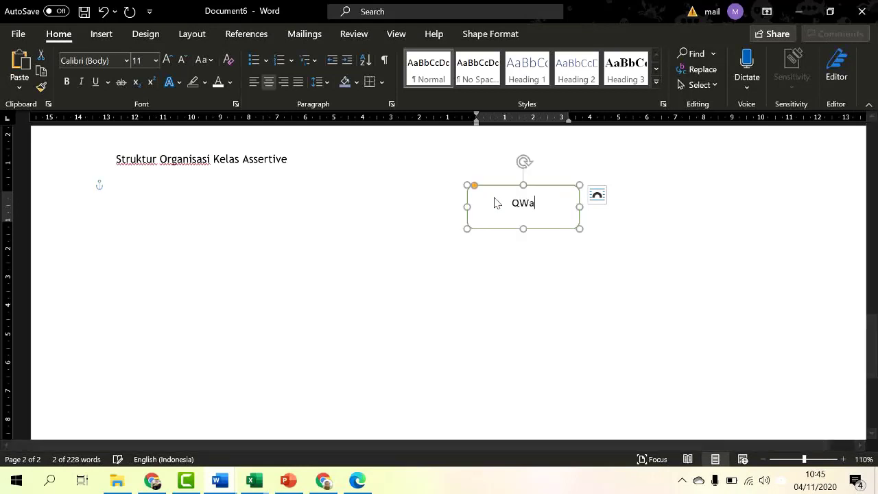
{"action": "key", "text": "BackSpace"}
{"action": "key", "text": "BackSpace"}
{"action": "key", "text": "BackSpace"}
{"action": "type", "text": "Wali "}
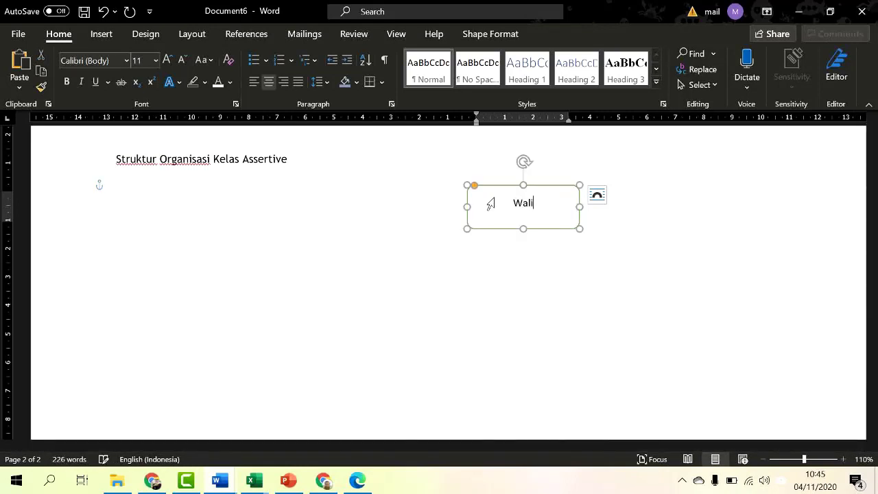
{"action": "type", "text": "Kelas"}
{"action": "left_click", "coordinate": [616, 256]}
Step: Make the Wali Kelas text bold and grow it to 18 pt
{"action": "left_click", "coordinate": [514, 228]}
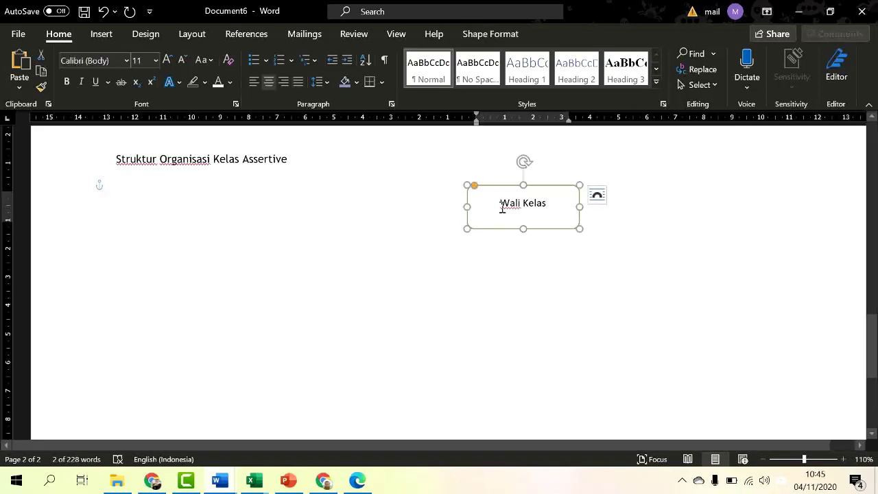
{"action": "left_click", "coordinate": [67, 82]}
{"action": "left_click", "coordinate": [168, 61]}
{"action": "left_click", "coordinate": [168, 60]}
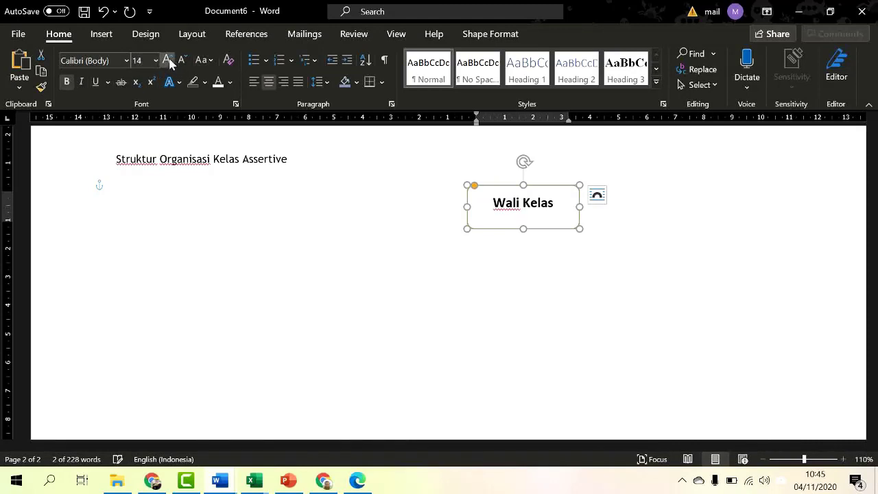
{"action": "left_click", "coordinate": [168, 61]}
{"action": "left_click", "coordinate": [169, 61]}
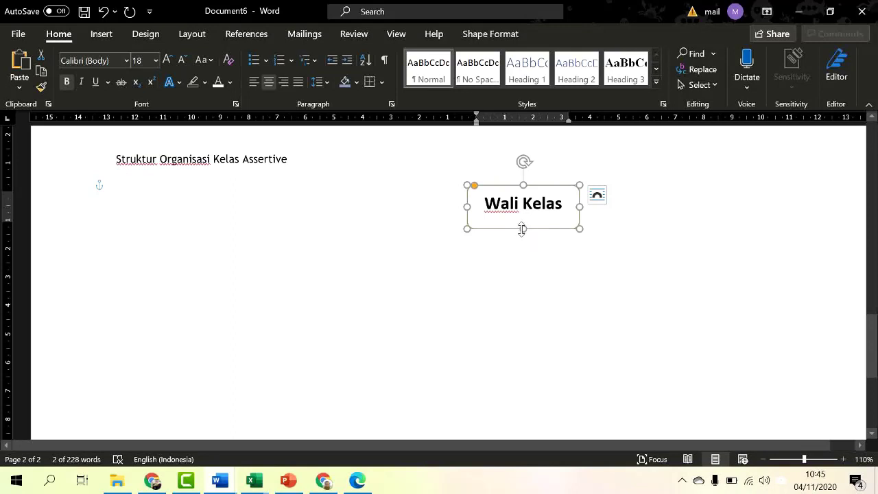
Step: Shorten the Wali Kelas box slightly and place a copy below it
{"action": "left_click_drag", "start_coordinate": [520, 229], "coordinate": [540, 277]}
{"action": "left_click", "coordinate": [554, 229]}
{"action": "left_click", "coordinate": [541, 221]}
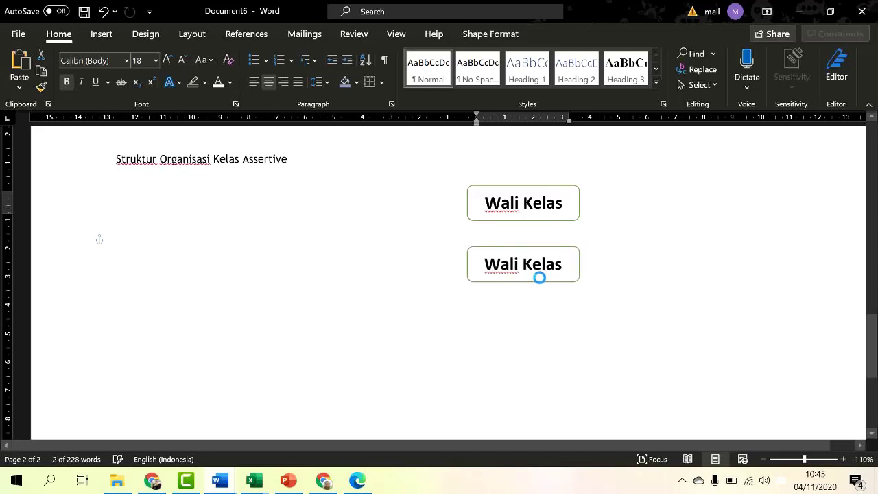
{"action": "left_click", "coordinate": [690, 213]}
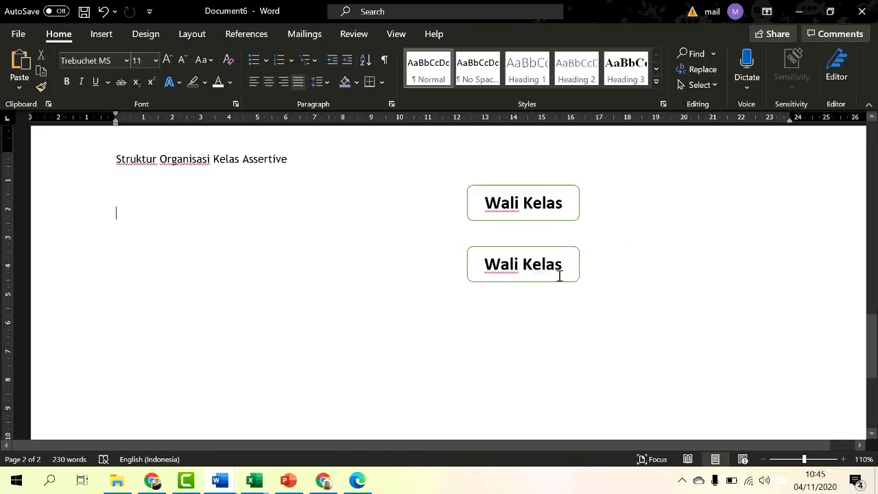
Step: Replace the lower copy with a fresh Wali Kelas copy relabelled 'Ketua Kelas'
{"action": "left_click", "coordinate": [564, 281]}
{"action": "key", "text": "Delete"}
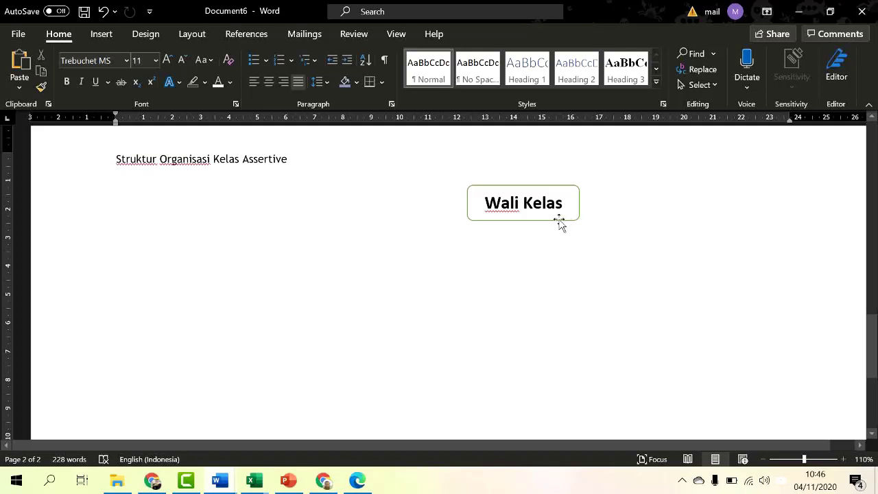
{"action": "left_click_drag", "start_coordinate": [559, 223], "coordinate": [562, 281]}
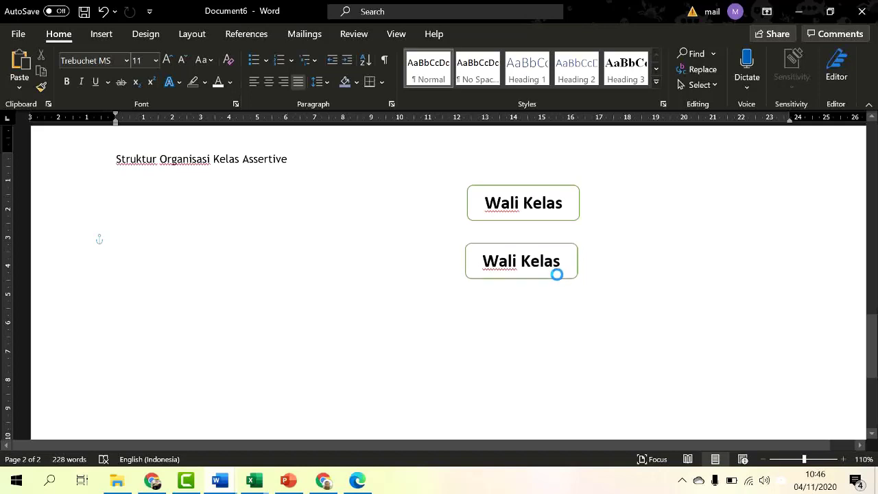
{"action": "left_click", "coordinate": [526, 263]}
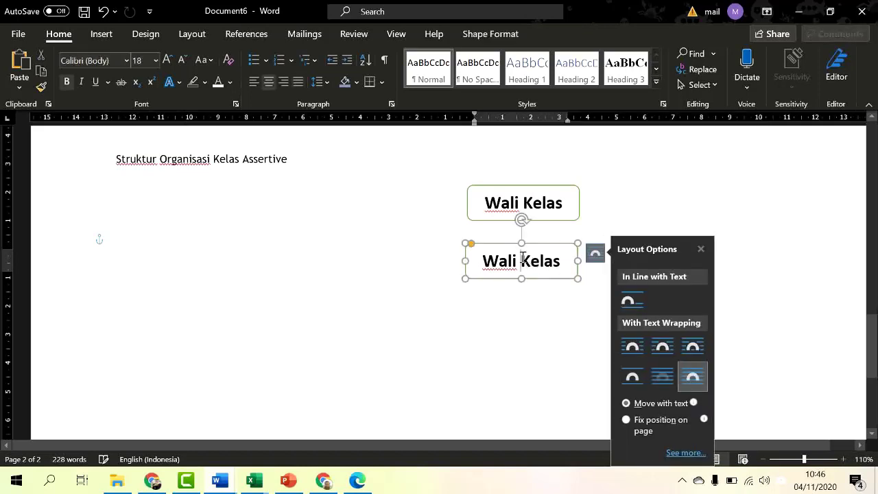
{"action": "key", "text": "BackSpace"}
{"action": "key", "text": "BackSpace"}
{"action": "key", "text": "BackSpace"}
{"action": "key", "text": "BackSpace"}
{"action": "key", "text": "BackSpace"}
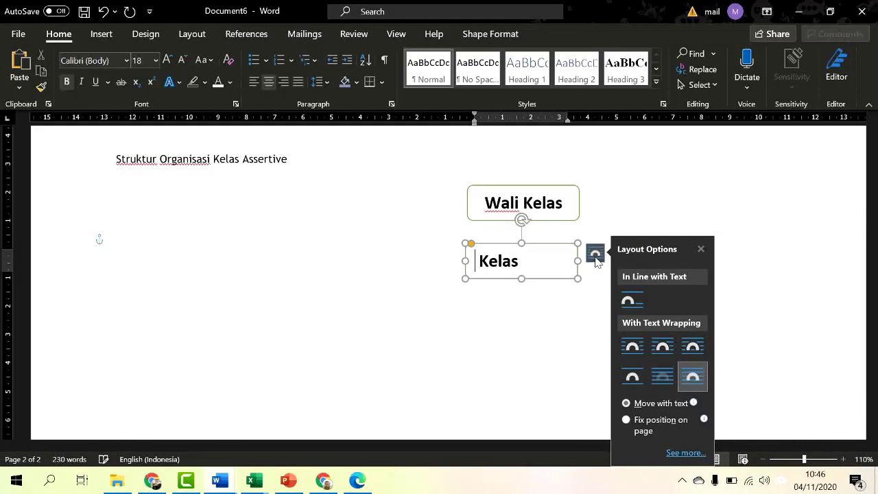
{"action": "type", "text": "Keuta"}
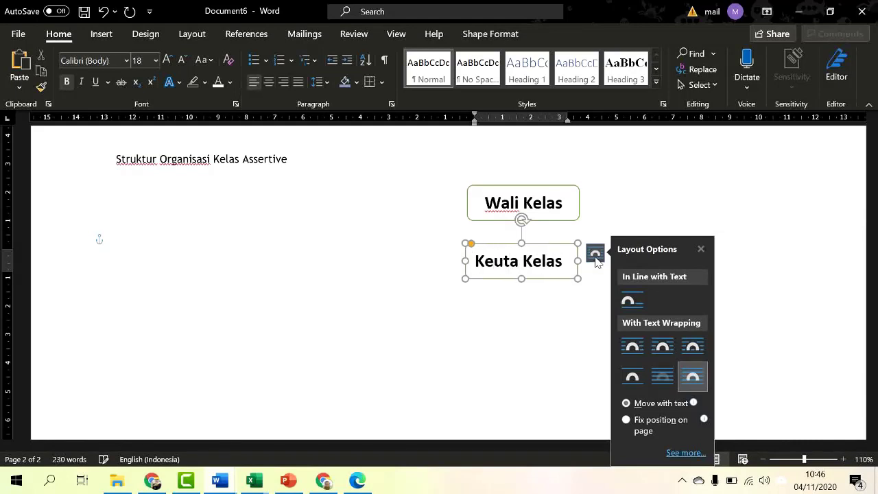
{"action": "key", "text": "Left"}
{"action": "key", "text": "BackSpace"}
{"action": "key", "text": "BackSpace"}
{"action": "key", "text": "BackSpace"}
{"action": "type", "text": "tua"}
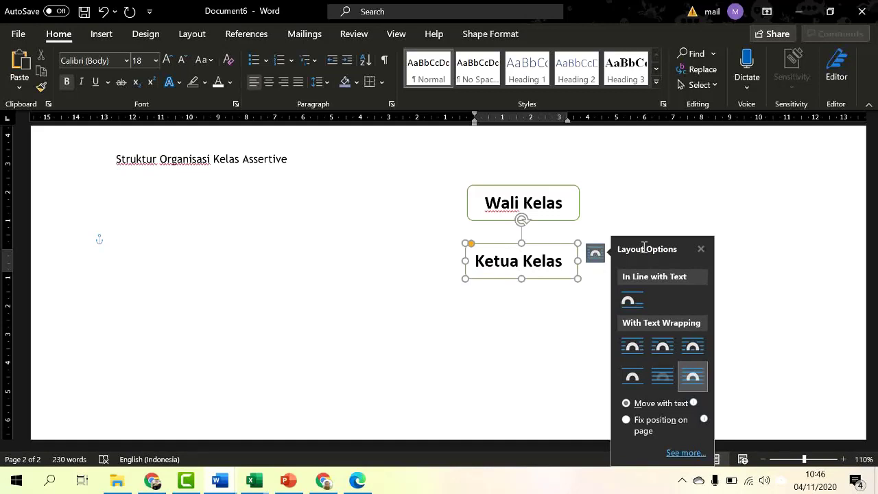
{"action": "left_click", "coordinate": [492, 327]}
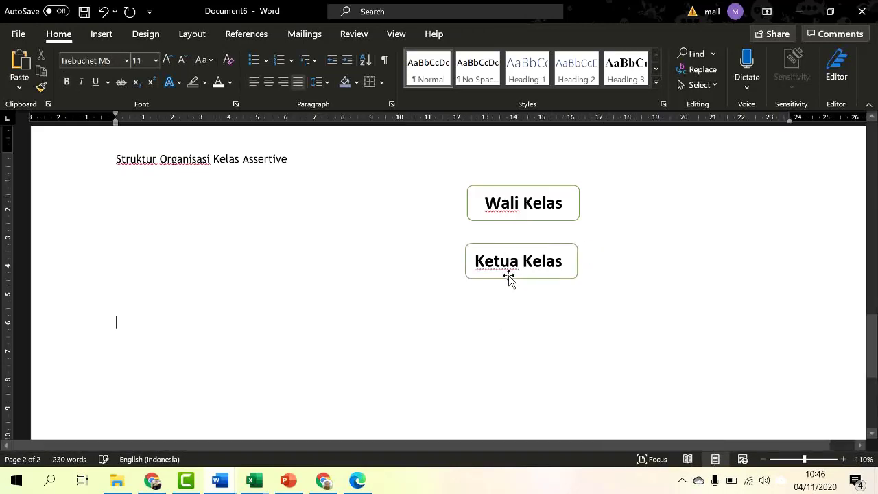
Step: Centre the Ketua Kelas text within its box
{"action": "left_click", "coordinate": [509, 278]}
{"action": "left_click", "coordinate": [269, 82]}
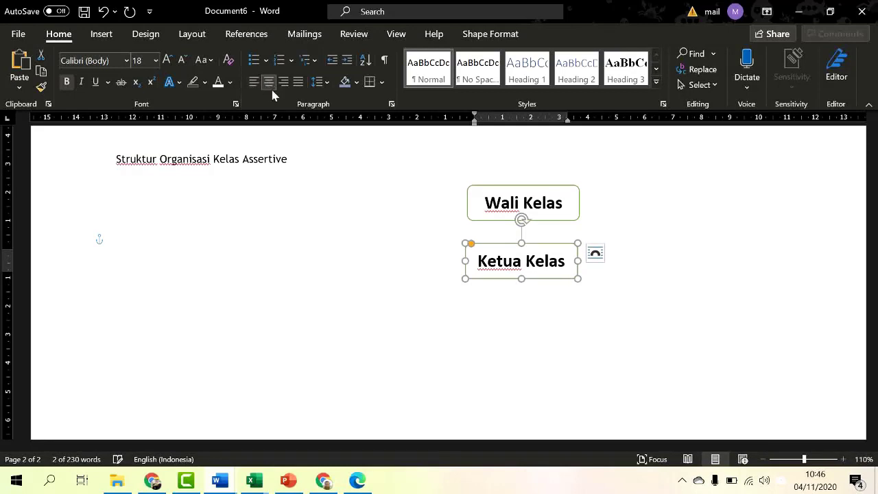
{"action": "left_click", "coordinate": [628, 303]}
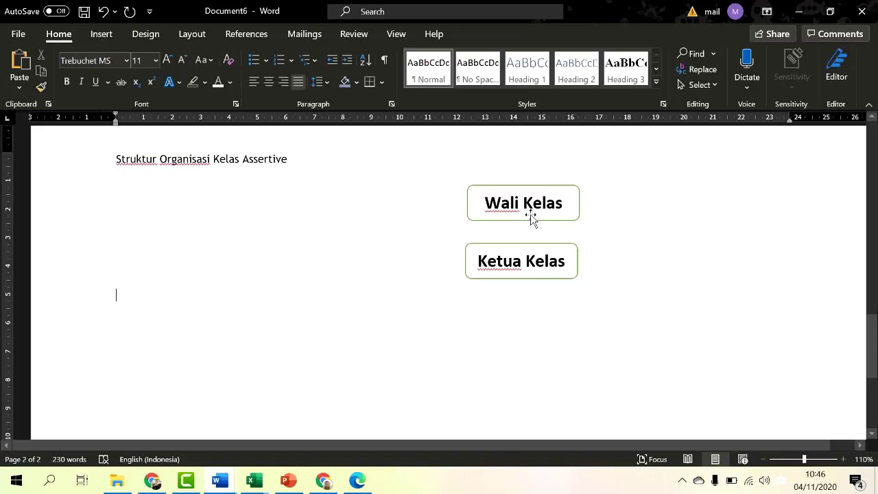
Step: Copy the Ketua Kelas box below it and relabel the copy 'Wakil Ketua'
{"action": "left_click", "coordinate": [533, 277]}
{"action": "left_click_drag", "start_coordinate": [533, 282], "coordinate": [532, 326]}
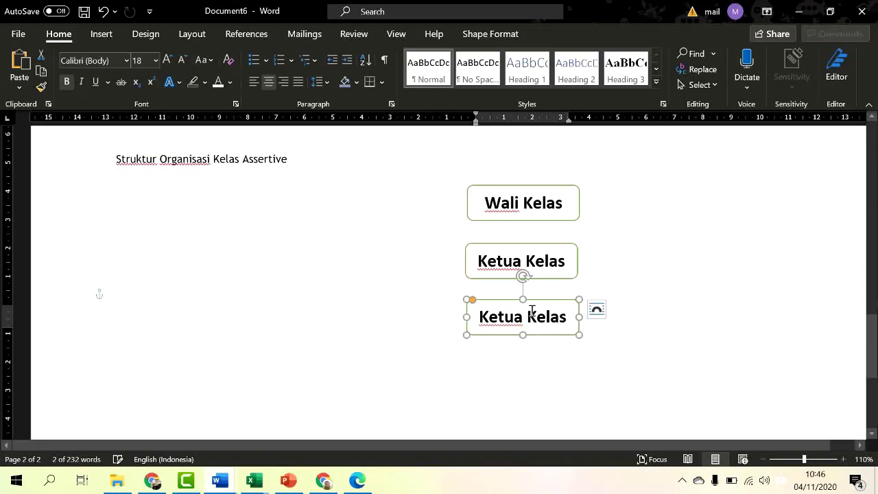
{"action": "left_click", "coordinate": [525, 316]}
{"action": "key", "text": "BackSpace"}
{"action": "key", "text": "BackSpace"}
{"action": "key", "text": "BackSpace"}
{"action": "key", "text": "BackSpace"}
{"action": "key", "text": "BackSpace"}
{"action": "key", "text": "BackSpace"}
{"action": "key", "text": "BackSpace"}
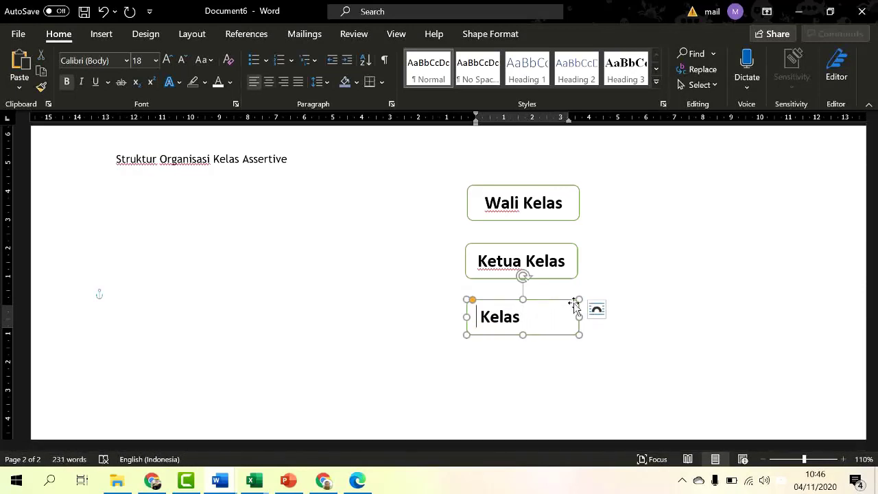
{"action": "type", "text": "Wakit"}
{"action": "key", "text": "BackSpace"}
{"action": "type", "text": "l Ketu"}
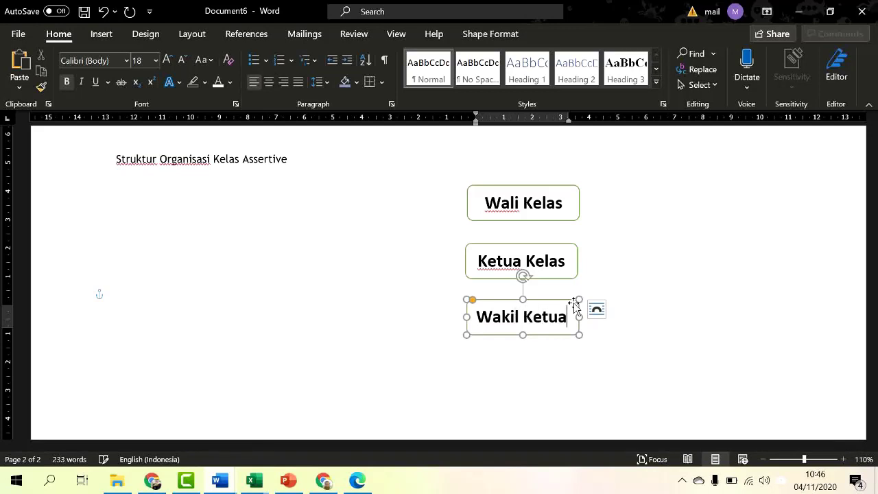
{"action": "key", "text": "Delete"}
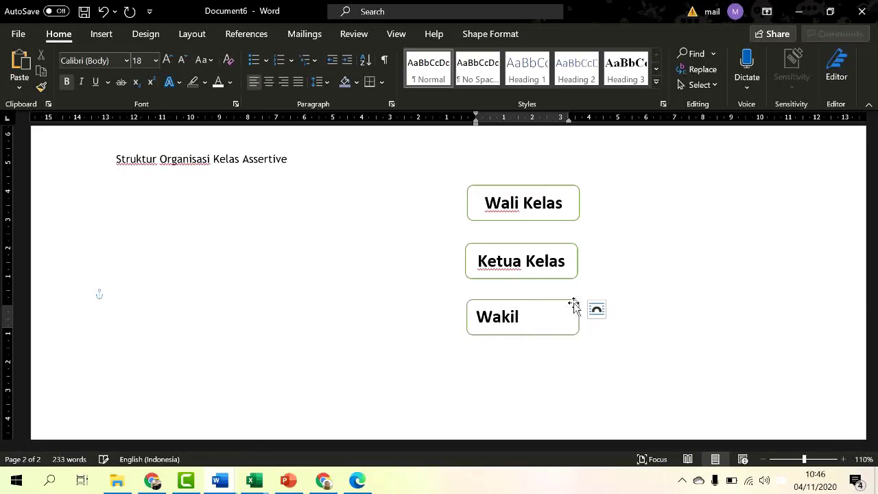
{"action": "key", "text": "Delete"}
{"action": "key", "text": "Delete"}
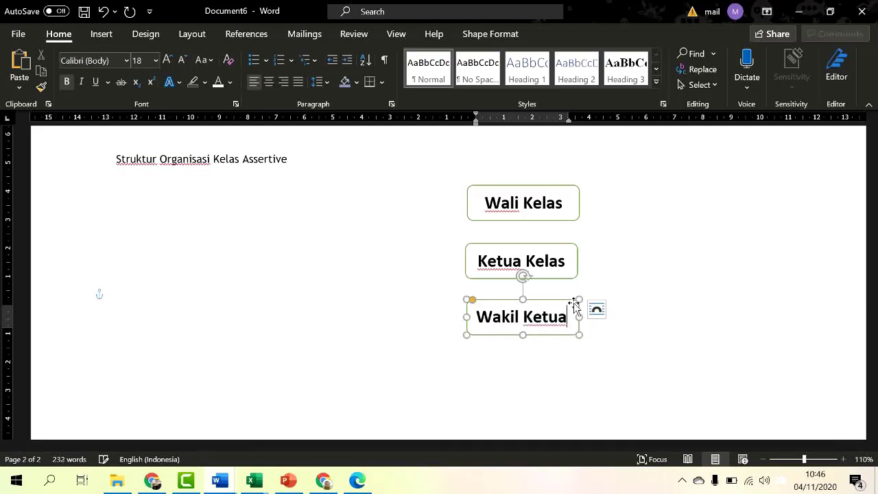
{"action": "left_click", "coordinate": [767, 291]}
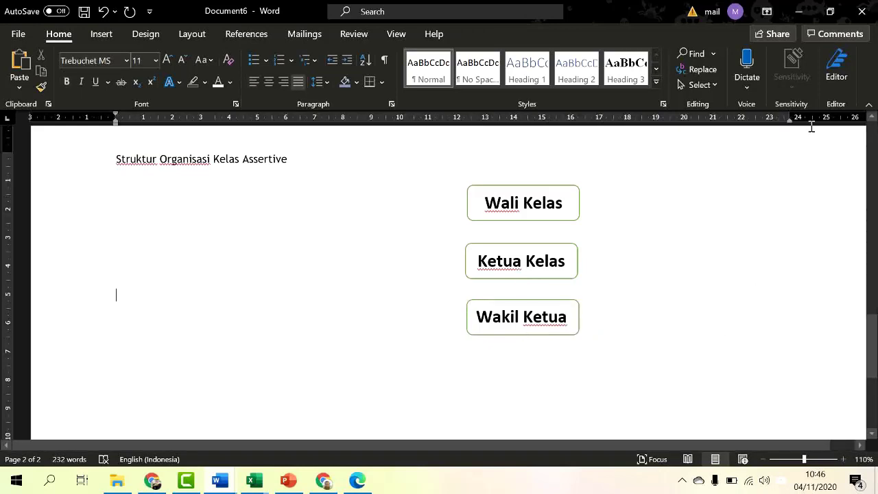
{"action": "scroll", "coordinate": [704, 302], "scroll_direction": "down", "scroll_amount": 3}
{"action": "scroll", "coordinate": [704, 302], "scroll_direction": "up", "scroll_amount": 2}
{"action": "scroll", "coordinate": [602, 300], "scroll_direction": "down", "scroll_amount": 1}
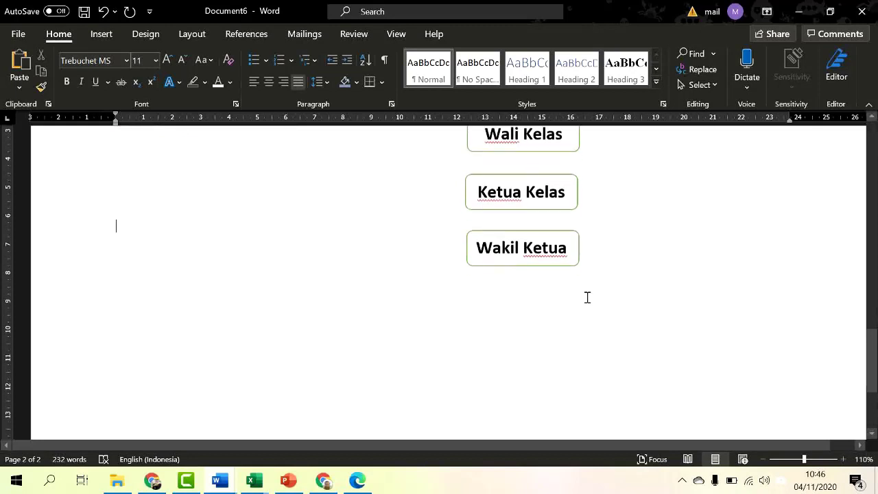
Step: Duplicate the Wakil Ketua box into three copies at lower left, below and right
{"action": "left_click_drag", "start_coordinate": [531, 264], "coordinate": [401, 302]}
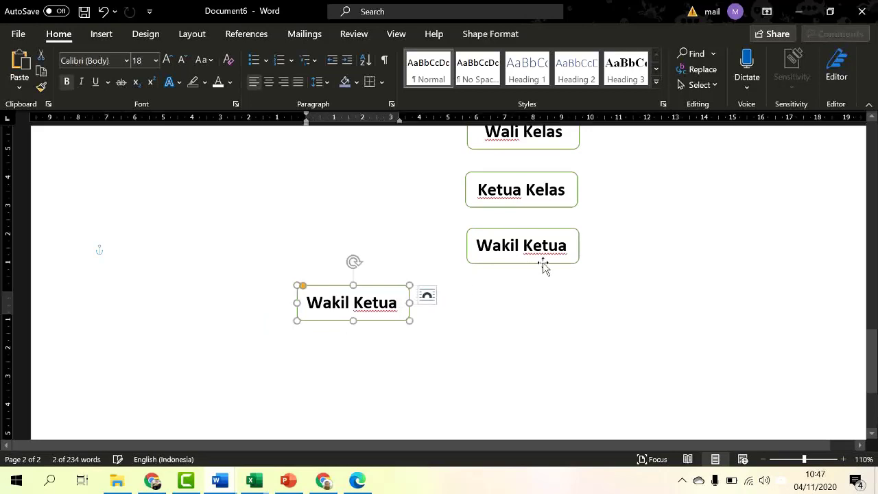
{"action": "left_click", "coordinate": [547, 267], "text": "shift"}
{"action": "left_click_drag", "start_coordinate": [549, 270], "coordinate": [711, 316]}
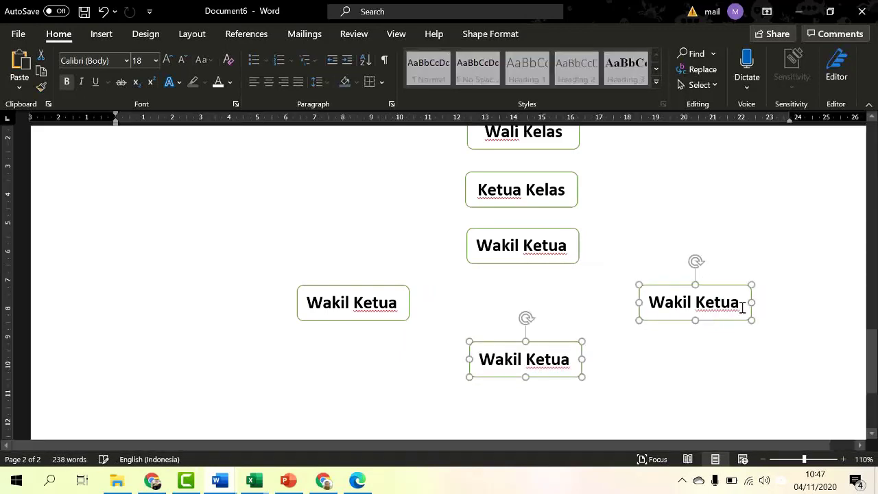
Step: Relabel the left copy 'Sekertaris' and the right copy 'Bendahara'
{"action": "left_click_drag", "start_coordinate": [394, 305], "coordinate": [326, 307]}
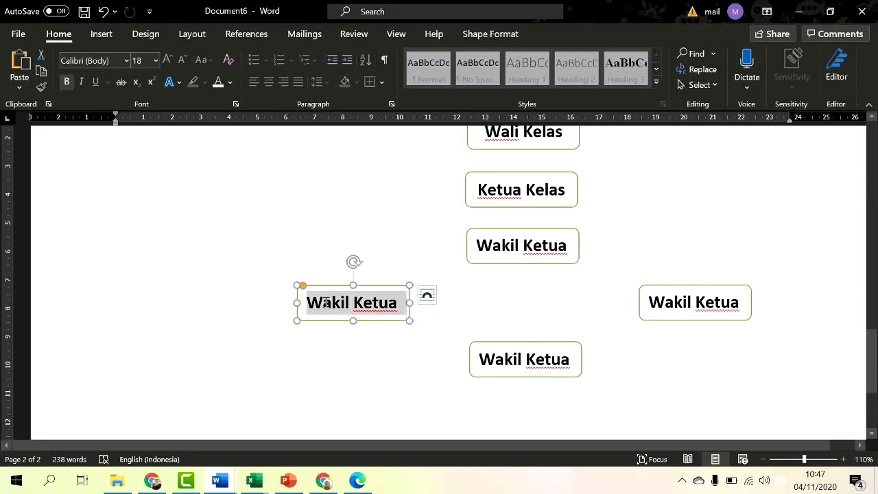
{"action": "type", "text": "Seker"}
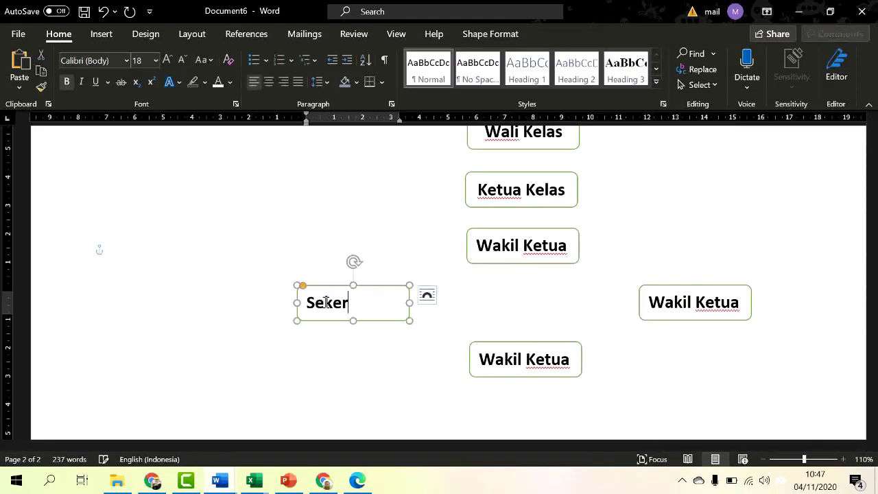
{"action": "type", "text": "tara"}
{"action": "type", "text": "is"}
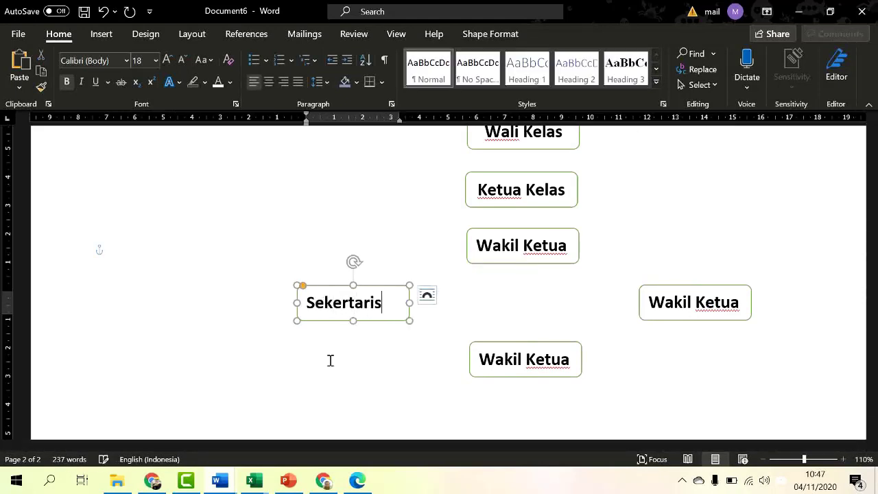
{"action": "left_click", "coordinate": [743, 307]}
{"action": "key", "text": "BackSpace"}
{"action": "key", "text": "BackSpace"}
{"action": "key", "text": "BackSpace"}
{"action": "key", "text": "BackSpace"}
{"action": "key", "text": "BackSpace"}
{"action": "key", "text": "BackSpace"}
{"action": "key", "text": "BackSpace"}
{"action": "key", "text": "BackSpace"}
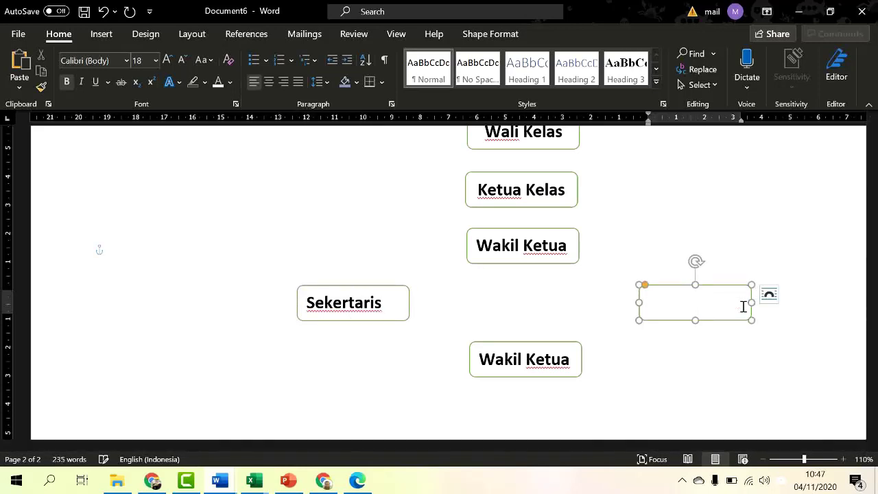
{"action": "type", "text": "Bendahara"}
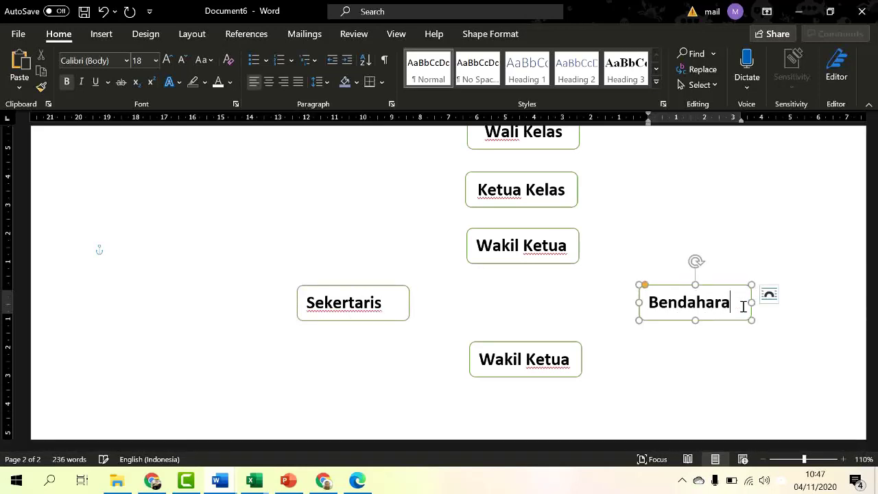
Step: Relabel the lower copy 'Seksi Rohani' and centre its text
{"action": "left_click", "coordinate": [581, 359]}
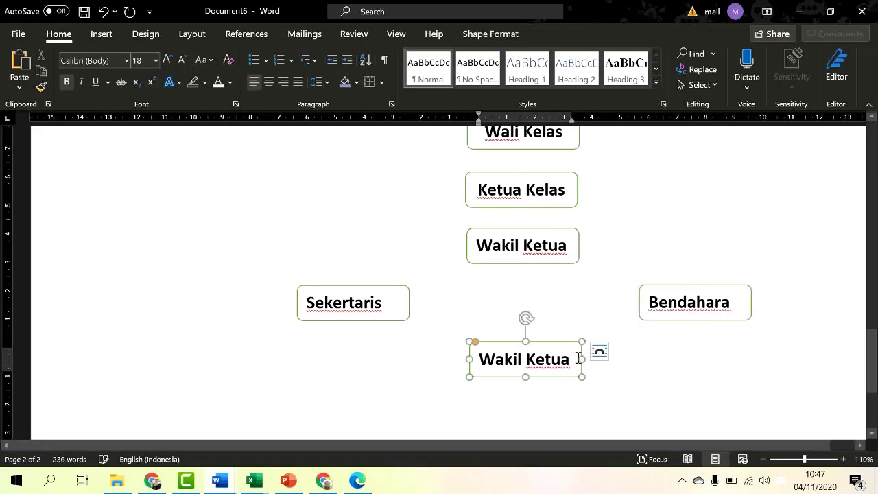
{"action": "key", "text": "BackSpace"}
{"action": "key", "text": "BackSpace"}
{"action": "key", "text": "BackSpace"}
{"action": "key", "text": "BackSpace"}
{"action": "key", "text": "BackSpace"}
{"action": "key", "text": "BackSpace"}
{"action": "key", "text": "BackSpace"}
{"action": "key", "text": "BackSpace"}
{"action": "key", "text": "BackSpace"}
{"action": "key", "text": "BackSpace"}
{"action": "key", "text": "BackSpace"}
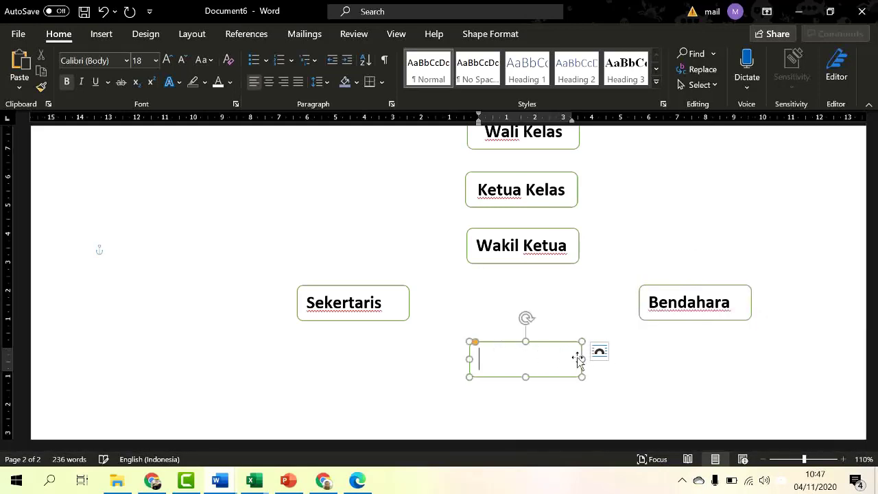
{"action": "type", "text": "Seksi"}
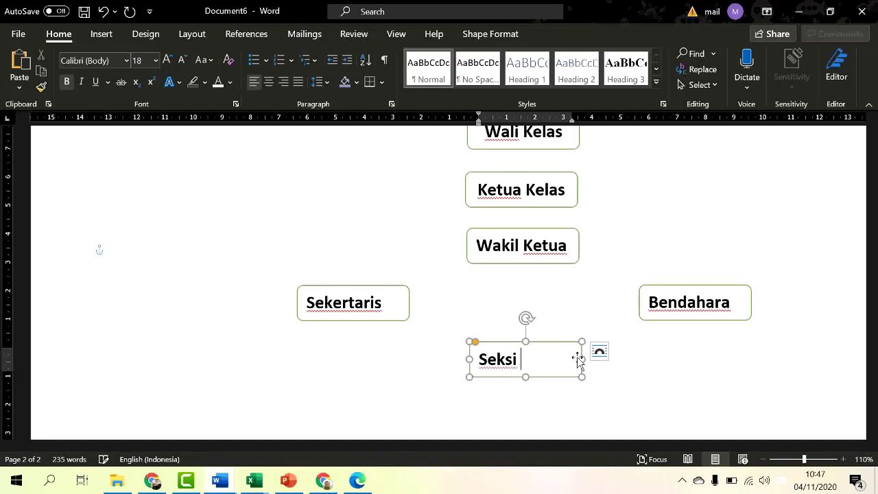
{"action": "type", "text": " Roha"}
{"action": "key", "text": "BackSpace"}
{"action": "key", "text": "BackSpace"}
{"action": "key", "text": "BackSpace"}
{"action": "key", "text": "BackSpace"}
{"action": "key", "text": "BackSpace"}
{"action": "key", "text": "BackSpace"}
{"action": "key", "text": "ctrl+z"}
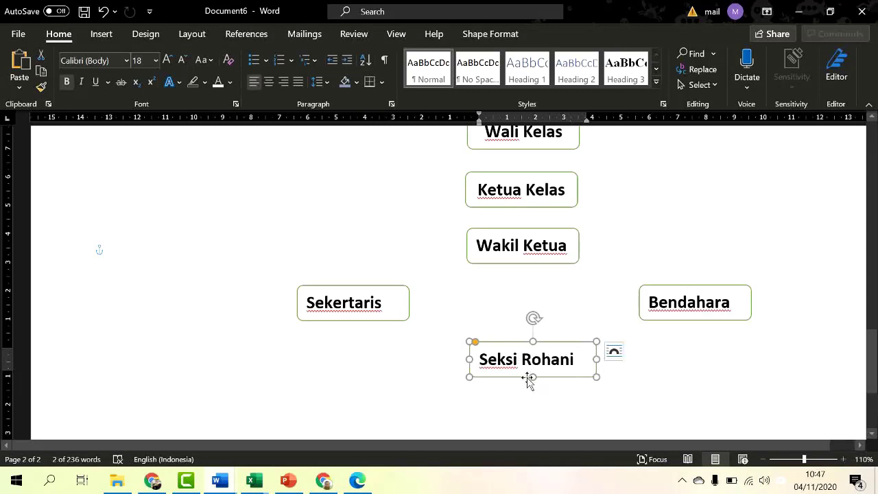
{"action": "left_click", "coordinate": [269, 82]}
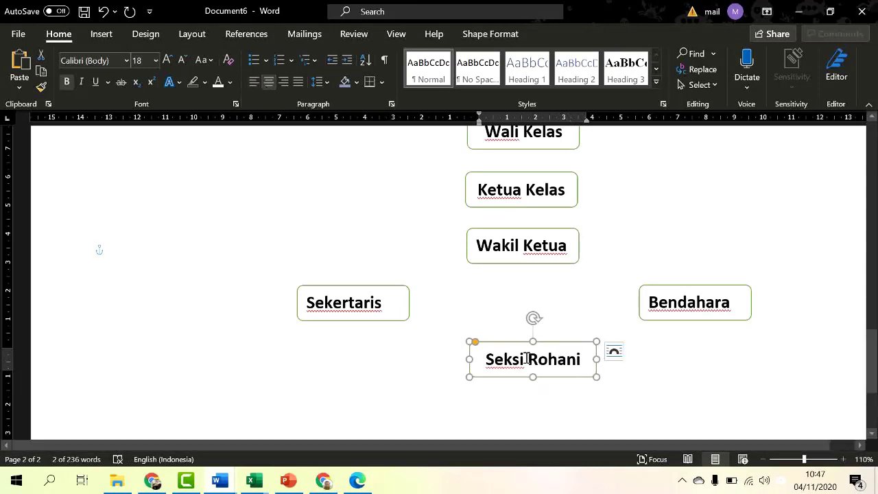
{"action": "left_click", "coordinate": [666, 382]}
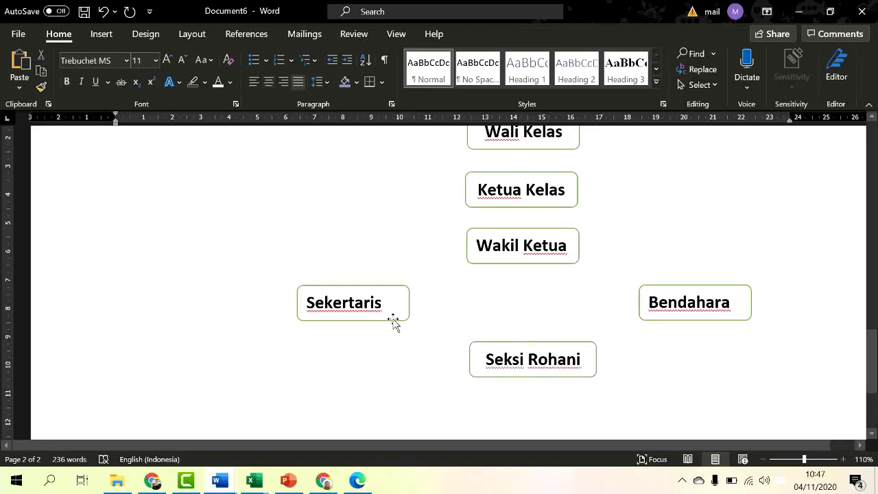
Step: Centre the text in the Sekertaris box and then in the Bendahara box
{"action": "left_click", "coordinate": [394, 323]}
{"action": "left_click", "coordinate": [732, 322], "text": "shift"}
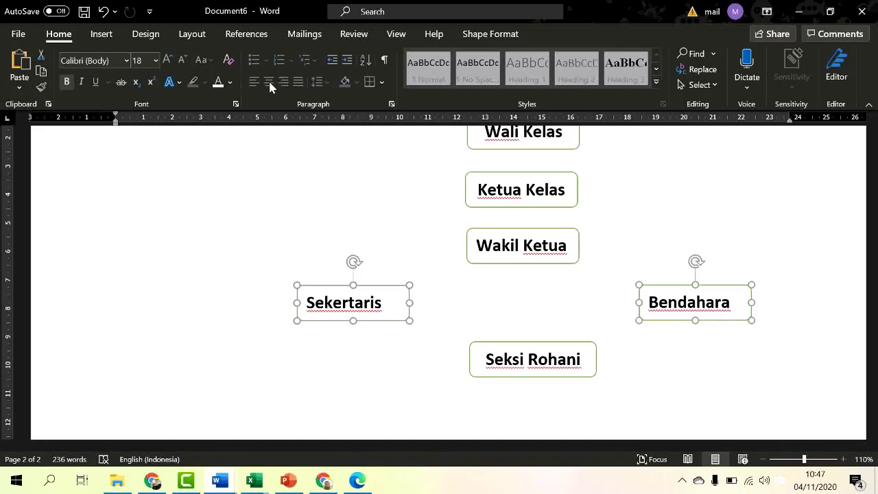
{"action": "left_click", "coordinate": [306, 210]}
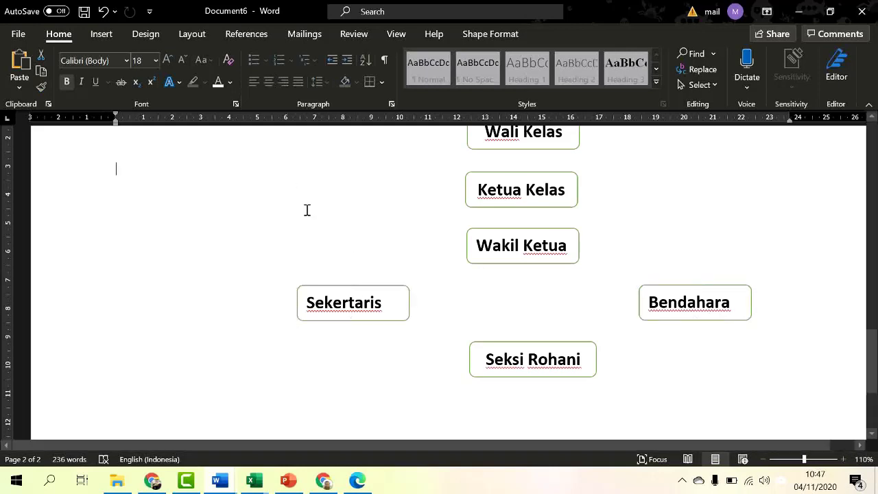
{"action": "left_click", "coordinate": [329, 321]}
{"action": "left_click", "coordinate": [269, 82]}
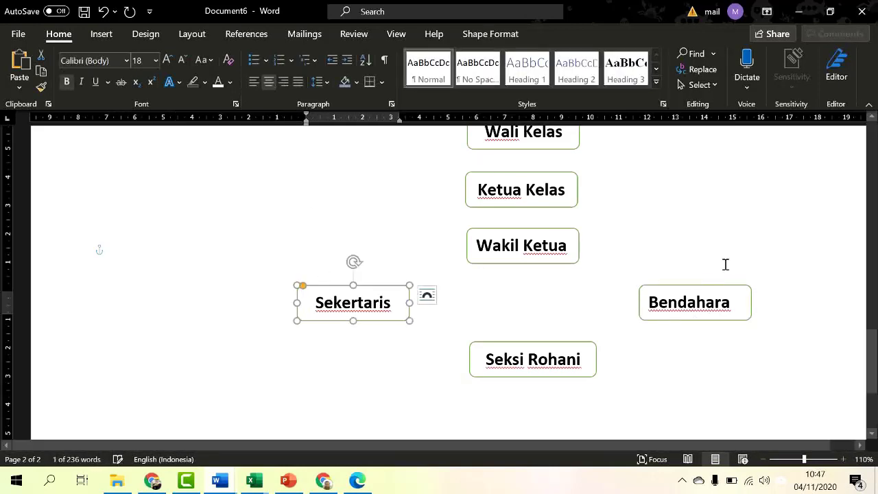
{"action": "left_click", "coordinate": [713, 321]}
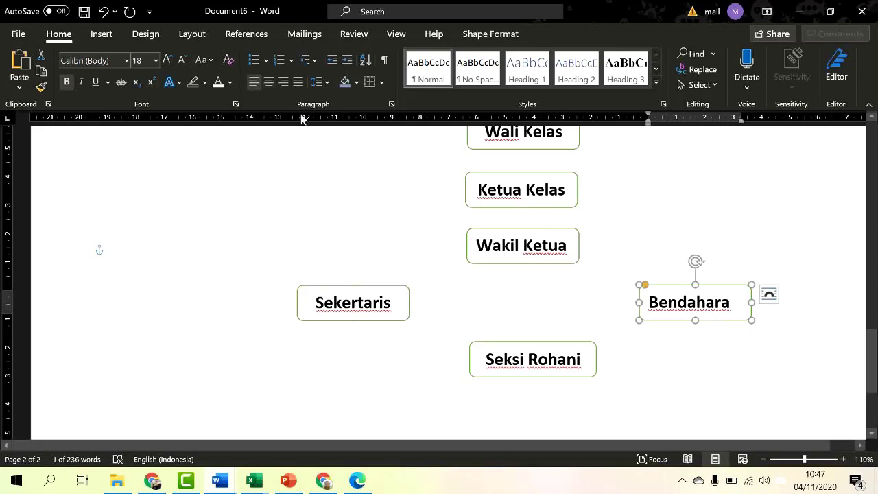
{"action": "left_click", "coordinate": [269, 81]}
{"action": "left_click", "coordinate": [727, 358]}
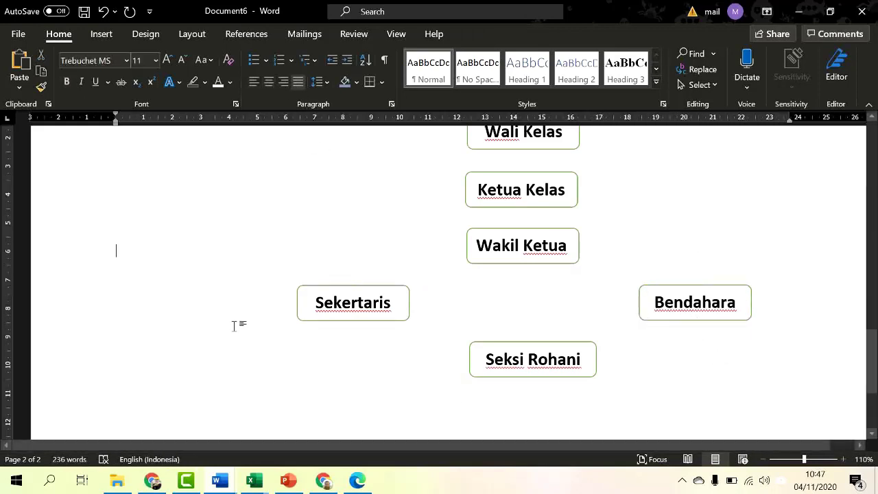
Step: Select the Sekertaris and Bendahara boxes together
{"action": "left_click", "coordinate": [348, 322]}
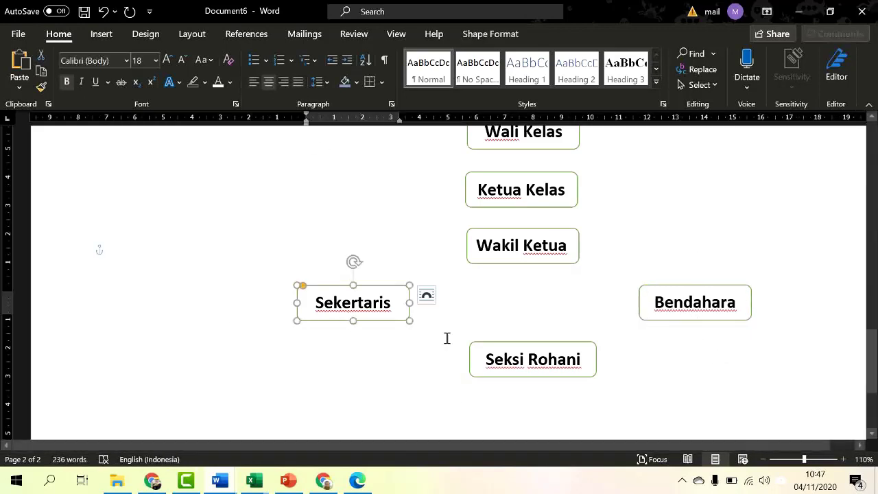
{"action": "left_click", "coordinate": [702, 320]}
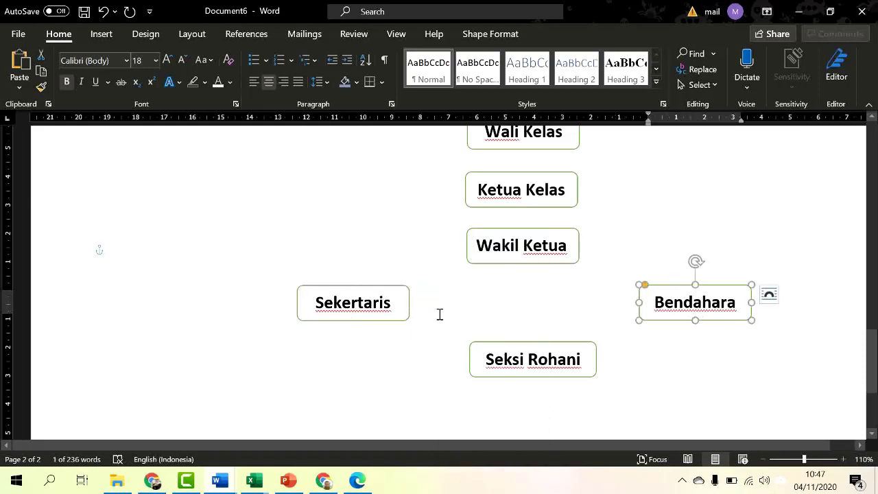
{"action": "left_click", "coordinate": [396, 319], "text": "shift"}
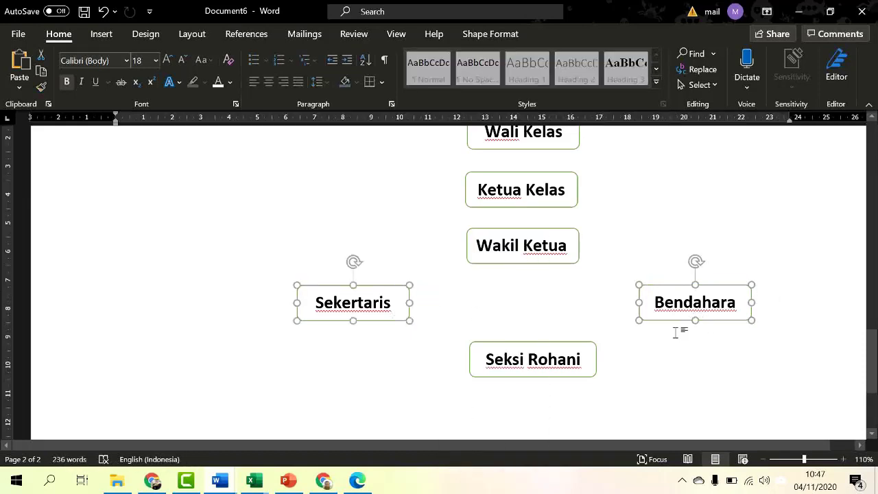
{"action": "left_click", "coordinate": [692, 373]}
{"action": "left_click", "coordinate": [393, 320]}
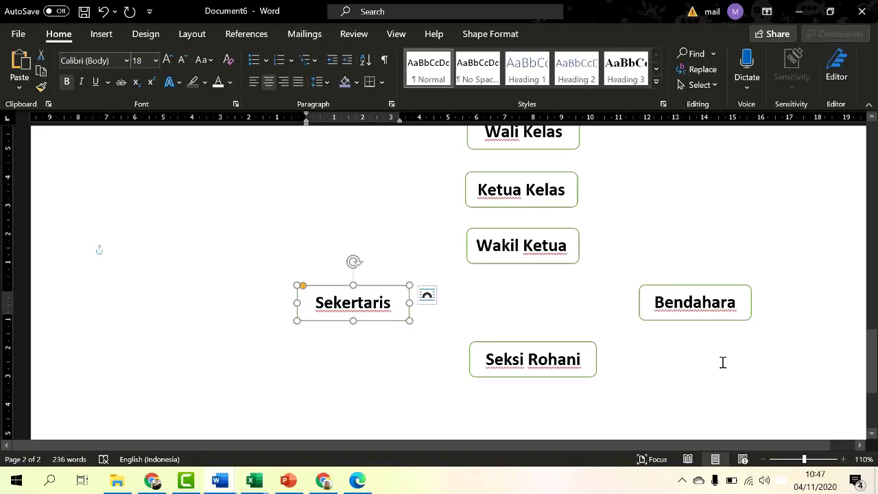
{"action": "left_click", "coordinate": [727, 323], "text": "shift"}
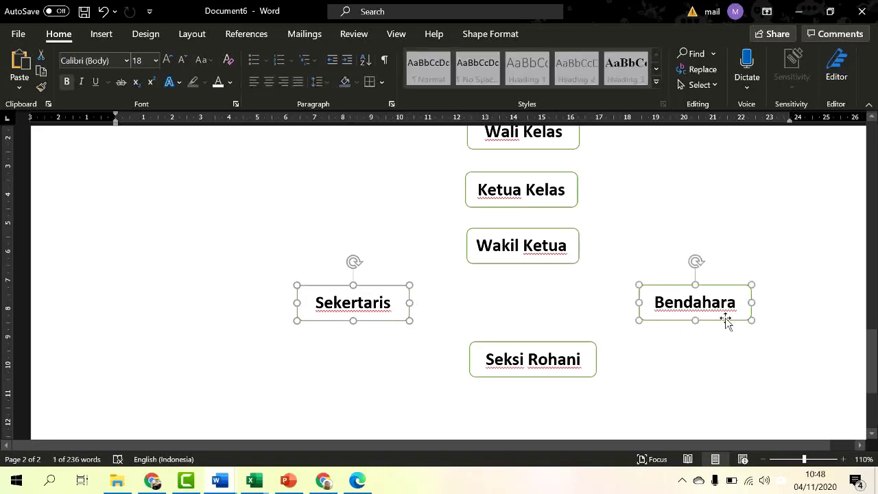
Step: Copy the Sekertaris and Bendahara boxes onto a new row beneath them
{"action": "left_click_drag", "start_coordinate": [689, 321], "coordinate": [691, 373]}
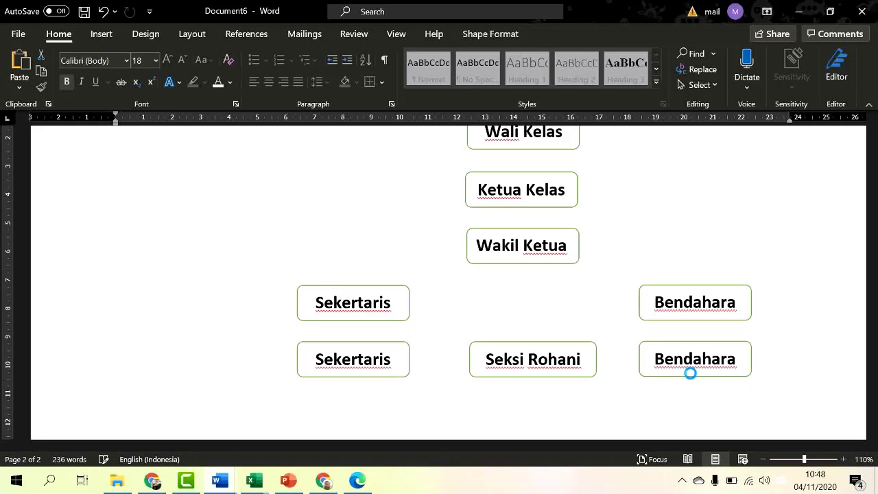
{"action": "left_click_drag", "start_coordinate": [690, 372], "coordinate": [690, 371]}
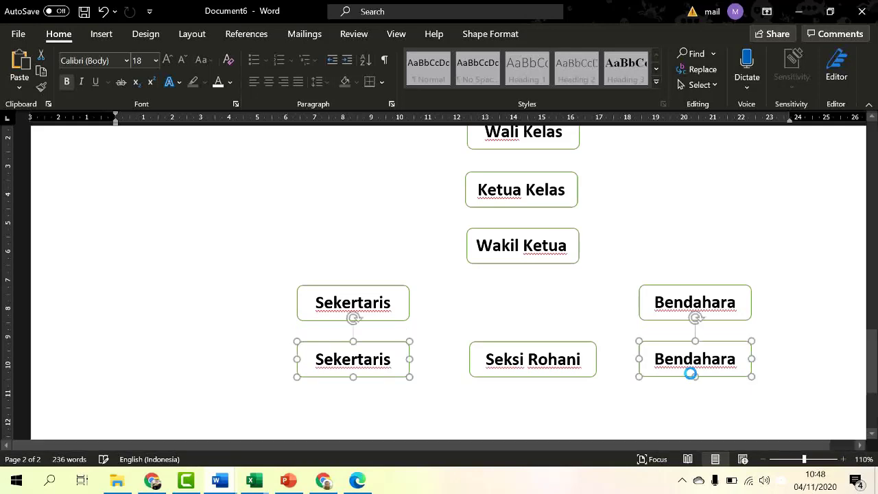
{"action": "left_click", "coordinate": [567, 331]}
Step: Relabel the lower Sekertaris copy 'Seksi Ekskul' and begin clearing the Bendahara copy's label
{"action": "left_click", "coordinate": [396, 363]}
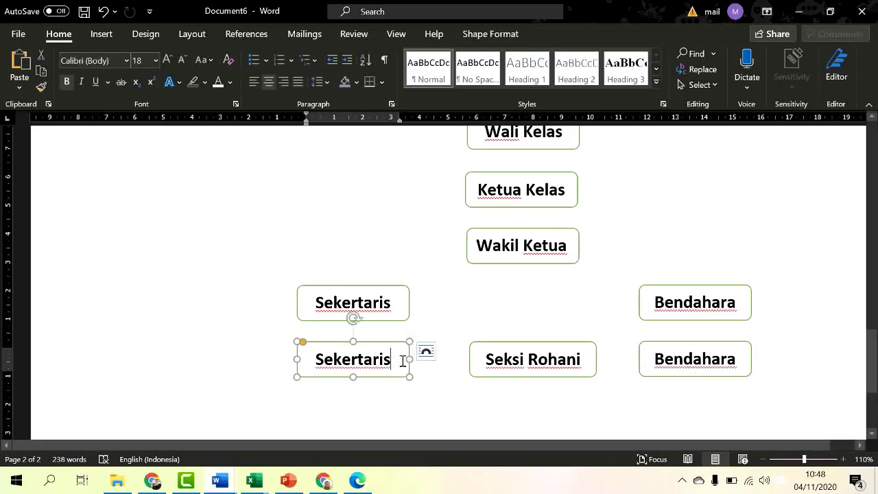
{"action": "key", "text": "BackSpace"}
{"action": "key", "text": "BackSpace"}
{"action": "key", "text": "BackSpace"}
{"action": "key", "text": "BackSpace"}
{"action": "key", "text": "BackSpace"}
{"action": "key", "text": "BackSpace"}
{"action": "key", "text": "BackSpace"}
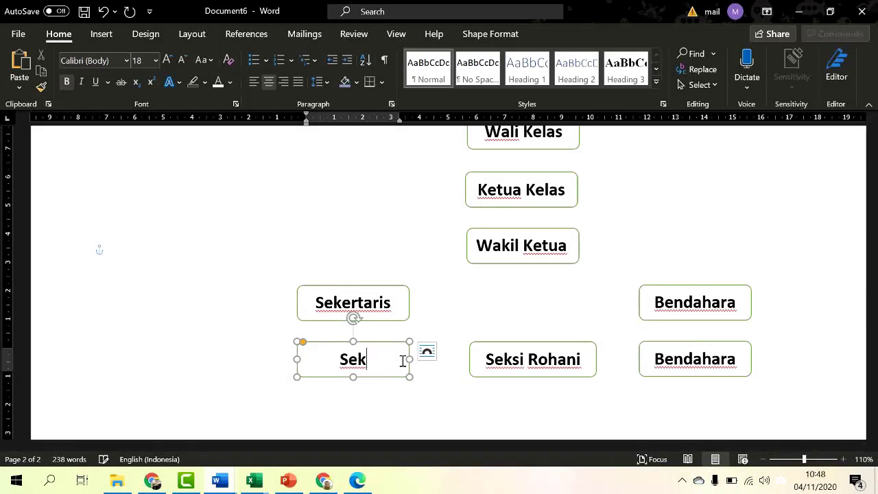
{"action": "type", "text": "si Eks"}
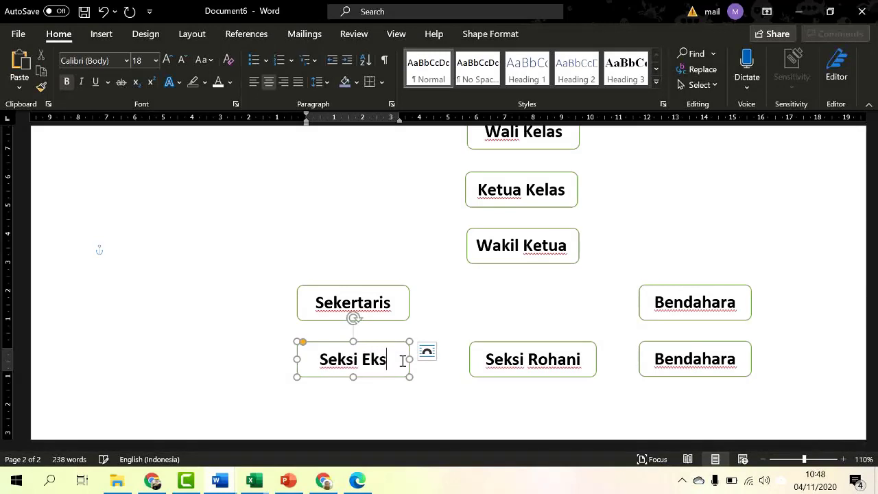
{"action": "type", "text": "kul"}
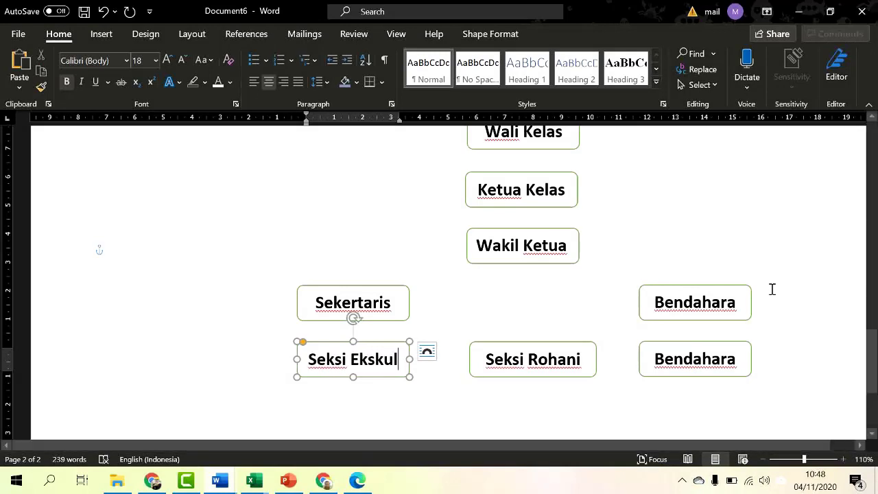
{"action": "left_click", "coordinate": [741, 362]}
{"action": "key", "text": "BackSpace"}
{"action": "key", "text": "BackSpace"}
{"action": "key", "text": "BackSpace"}
{"action": "key", "text": "BackSpace"}
{"action": "key", "text": "BackSpace"}
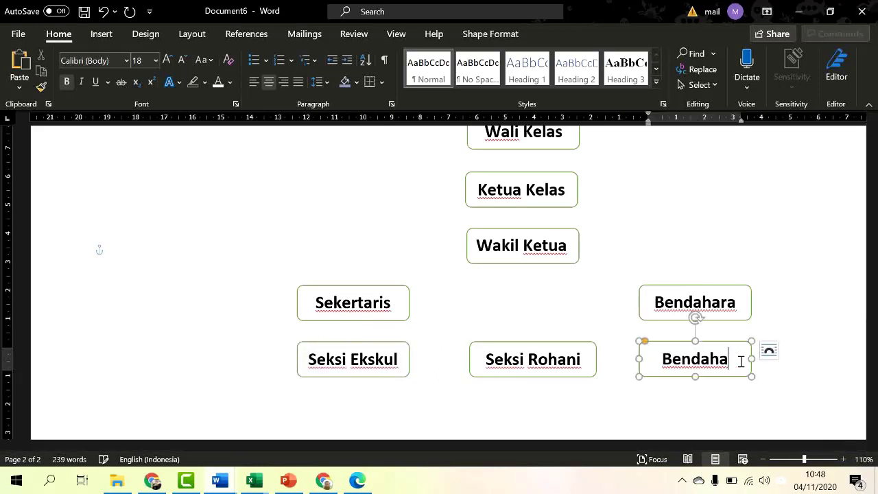